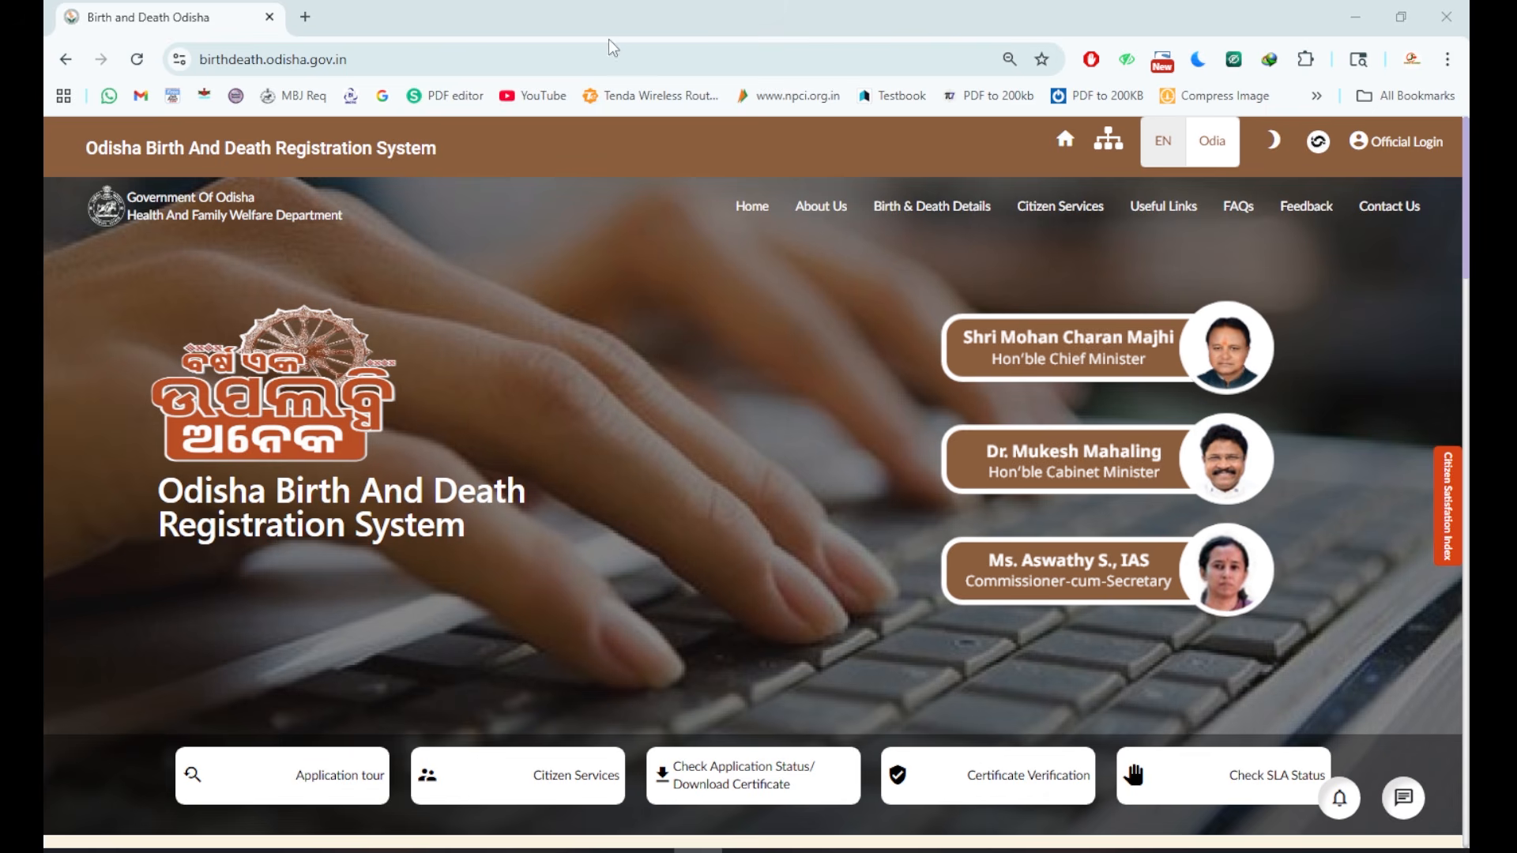
Step: Search the web for "birth death odisha" in a new tab and open the Birth and Death Odisha website
{"action": "left_click", "coordinate": [299, 21]}
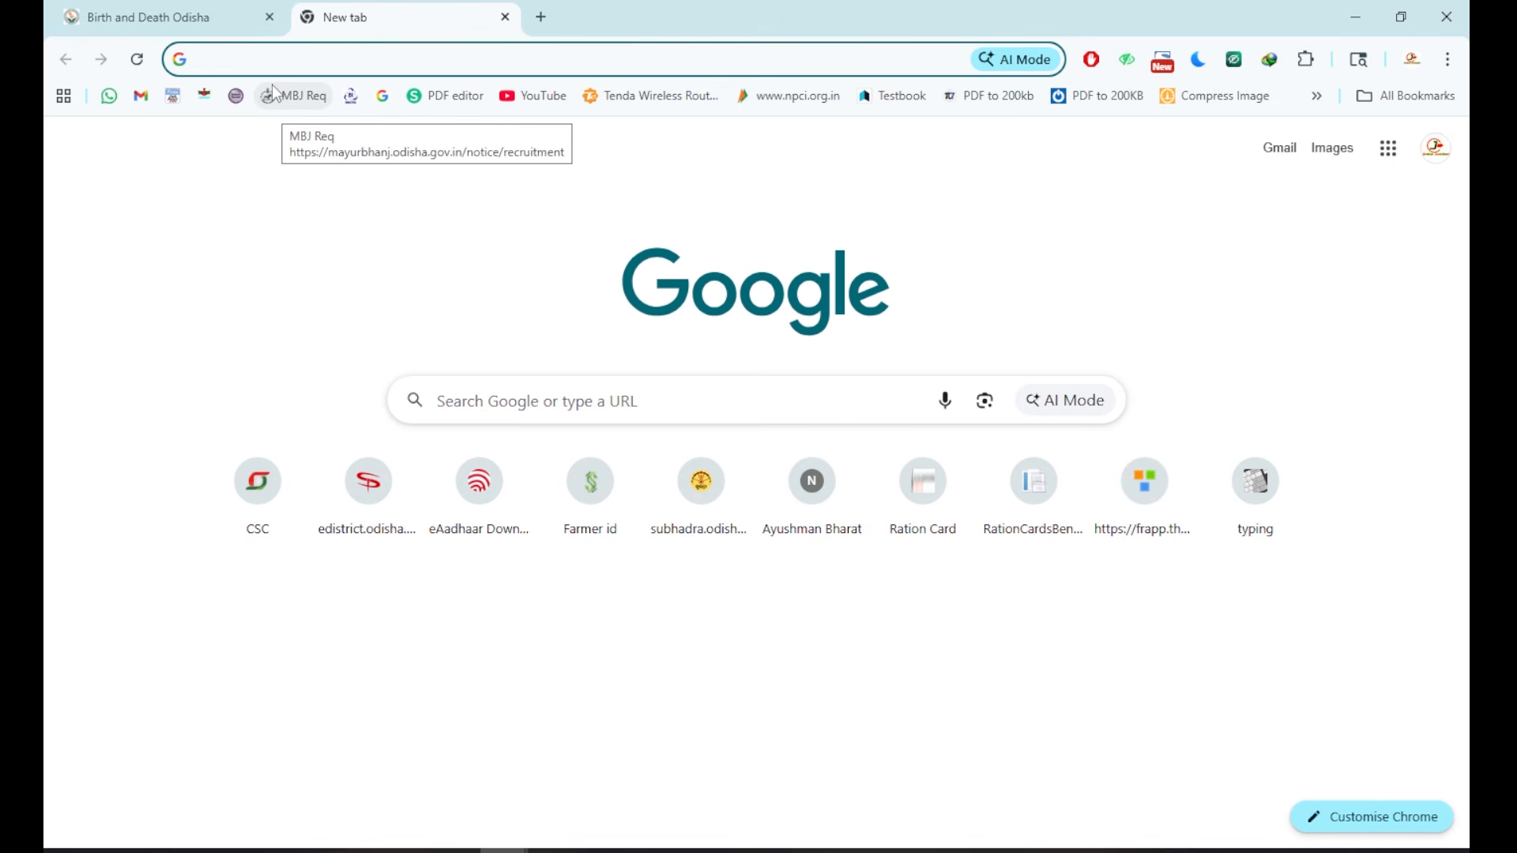
{"action": "type", "text": "birth"}
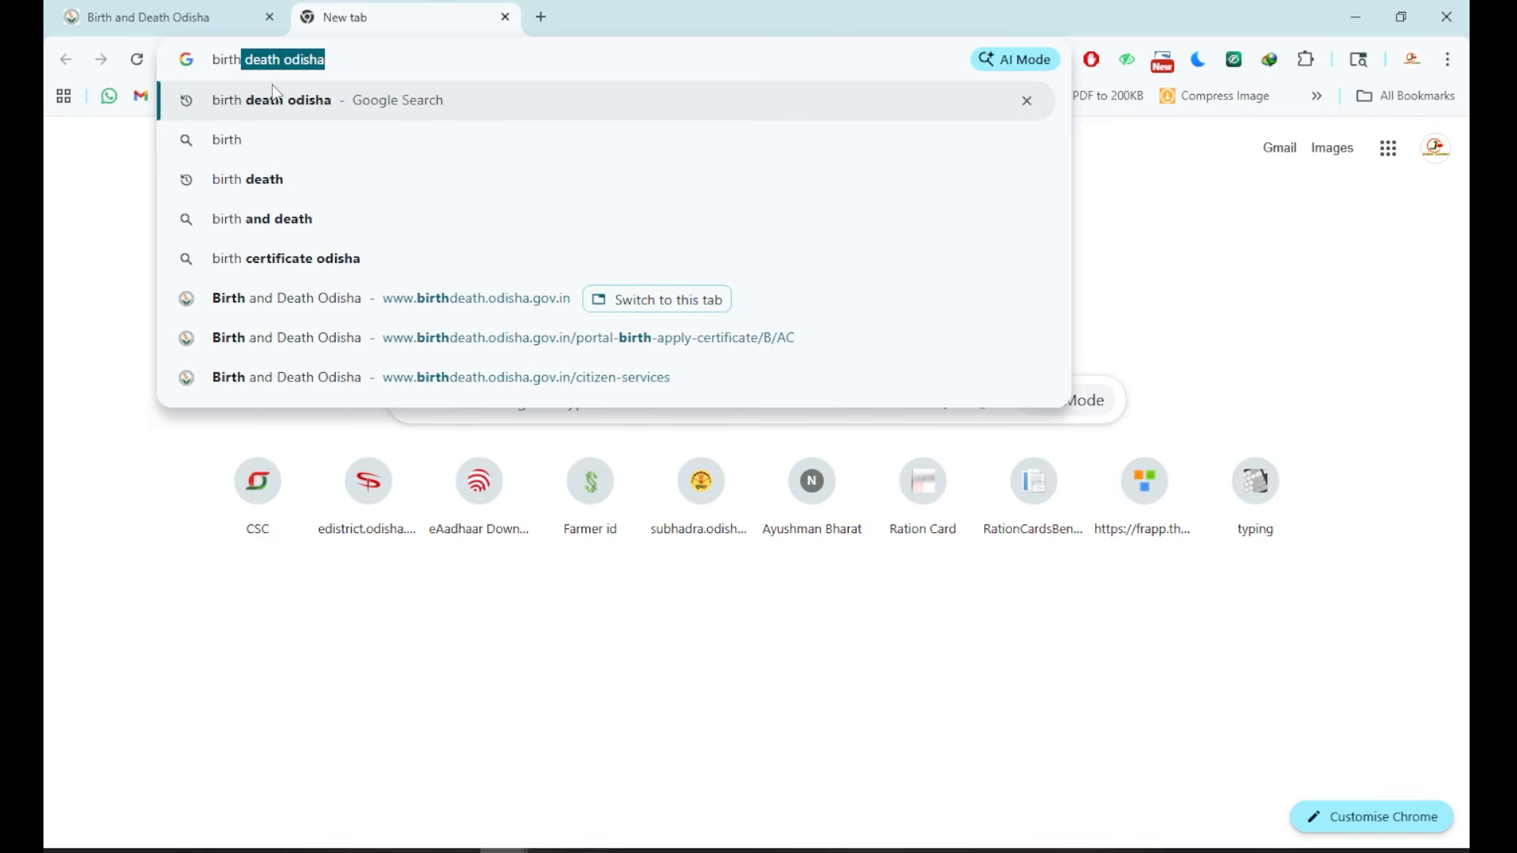
{"action": "left_click", "coordinate": [275, 92]}
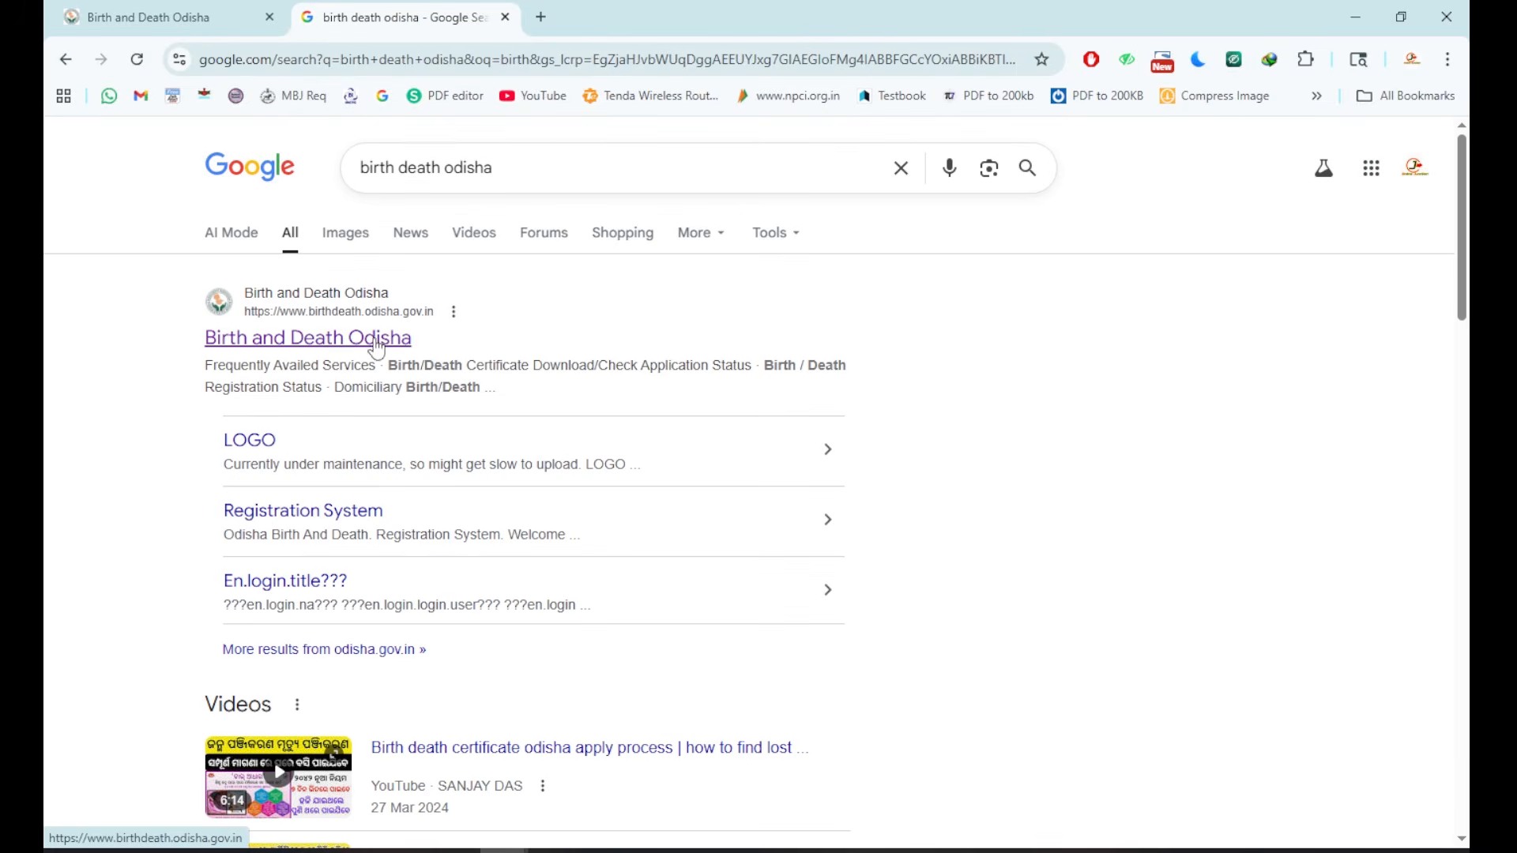
{"action": "left_click", "coordinate": [335, 343]}
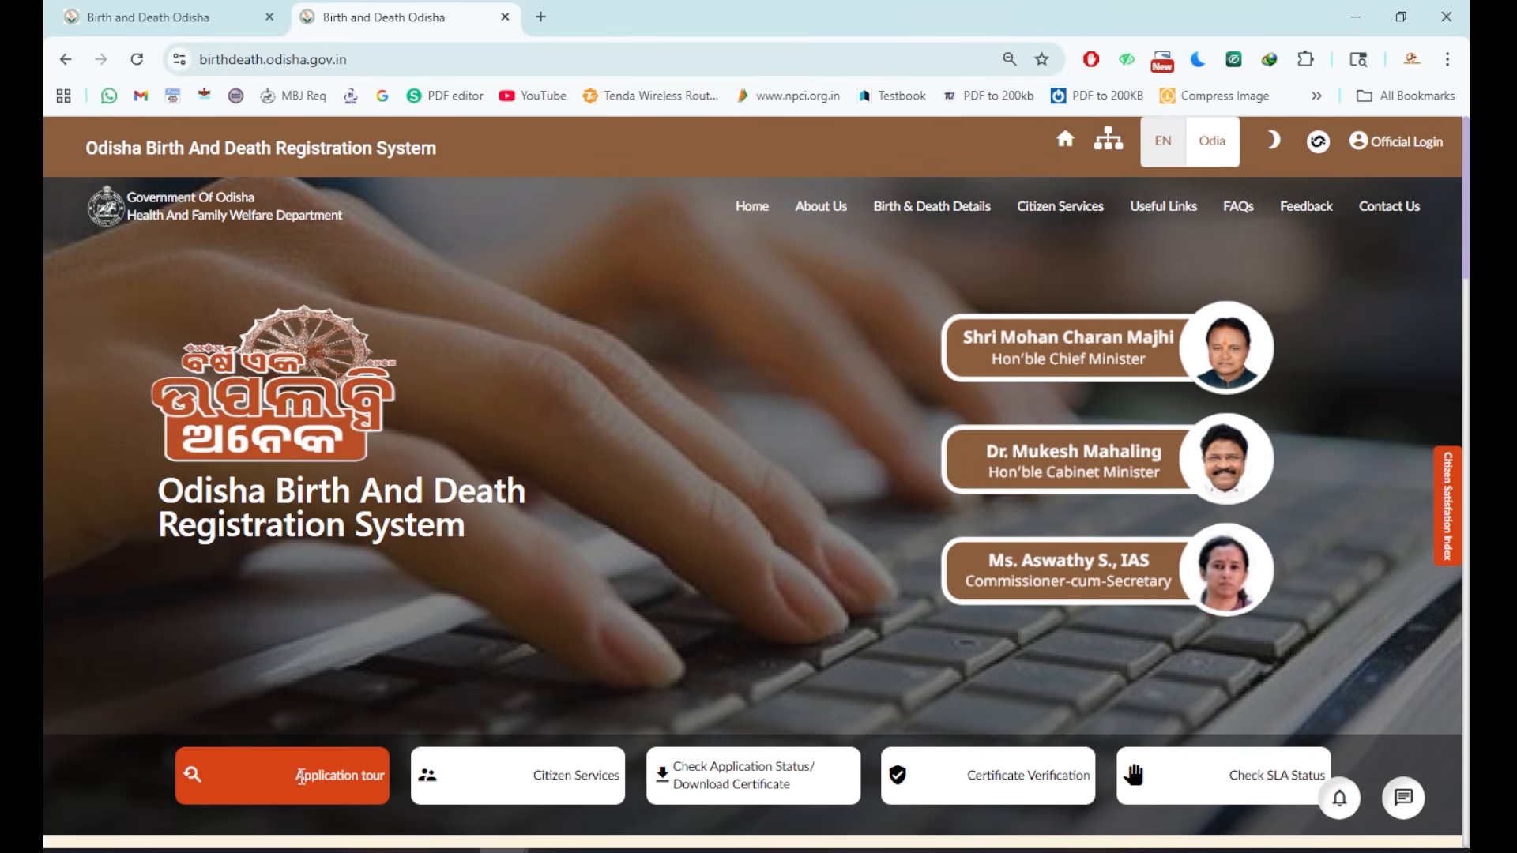
Step: Open the death certificate application form from the citizen services for online death services and dismiss its processing notice
{"action": "left_click", "coordinate": [281, 760]}
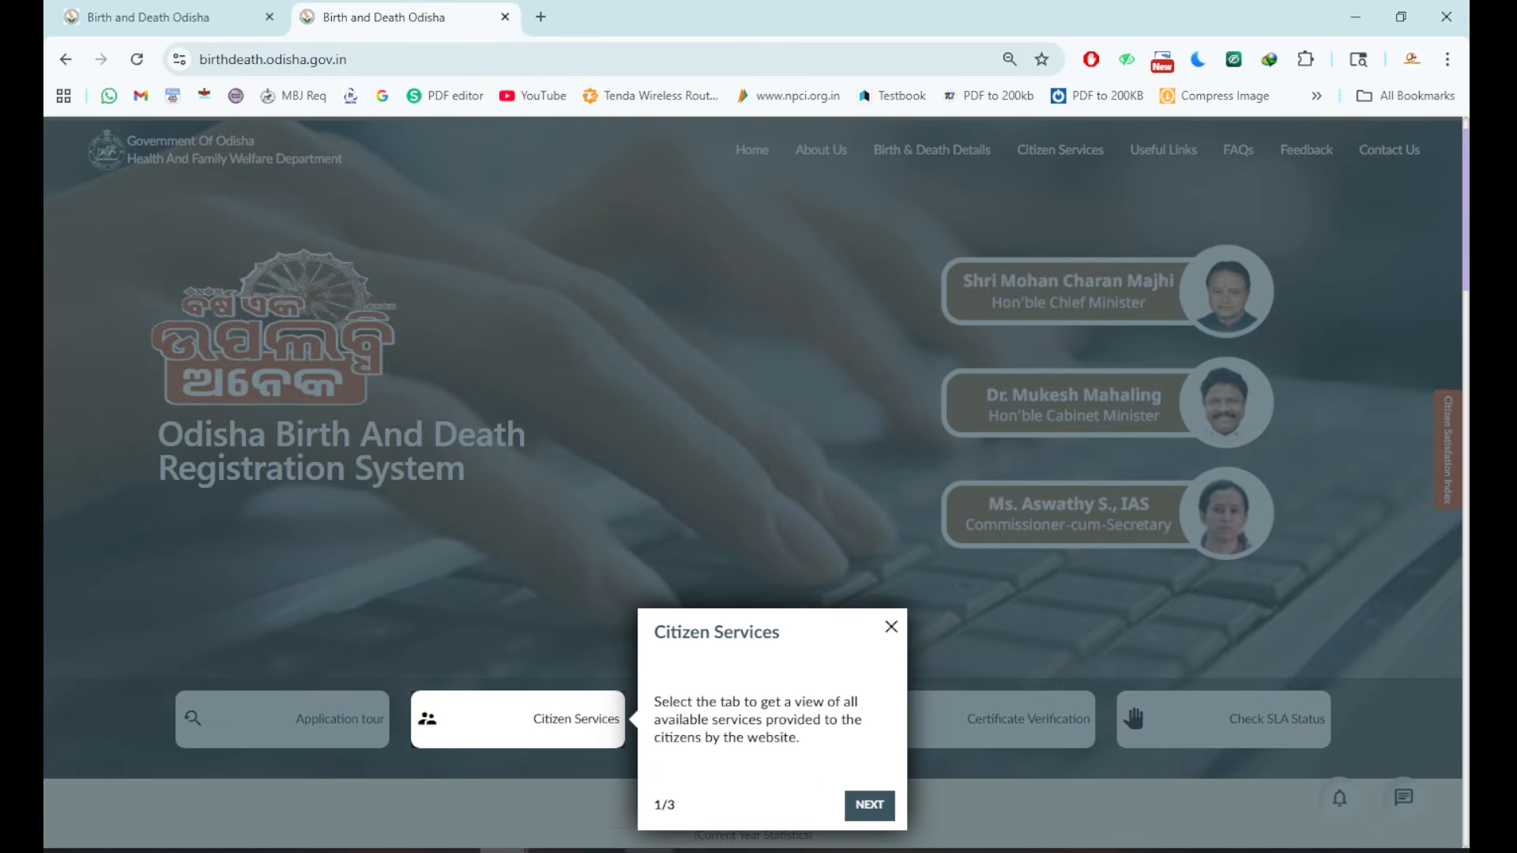
{"action": "left_click", "coordinate": [863, 805]}
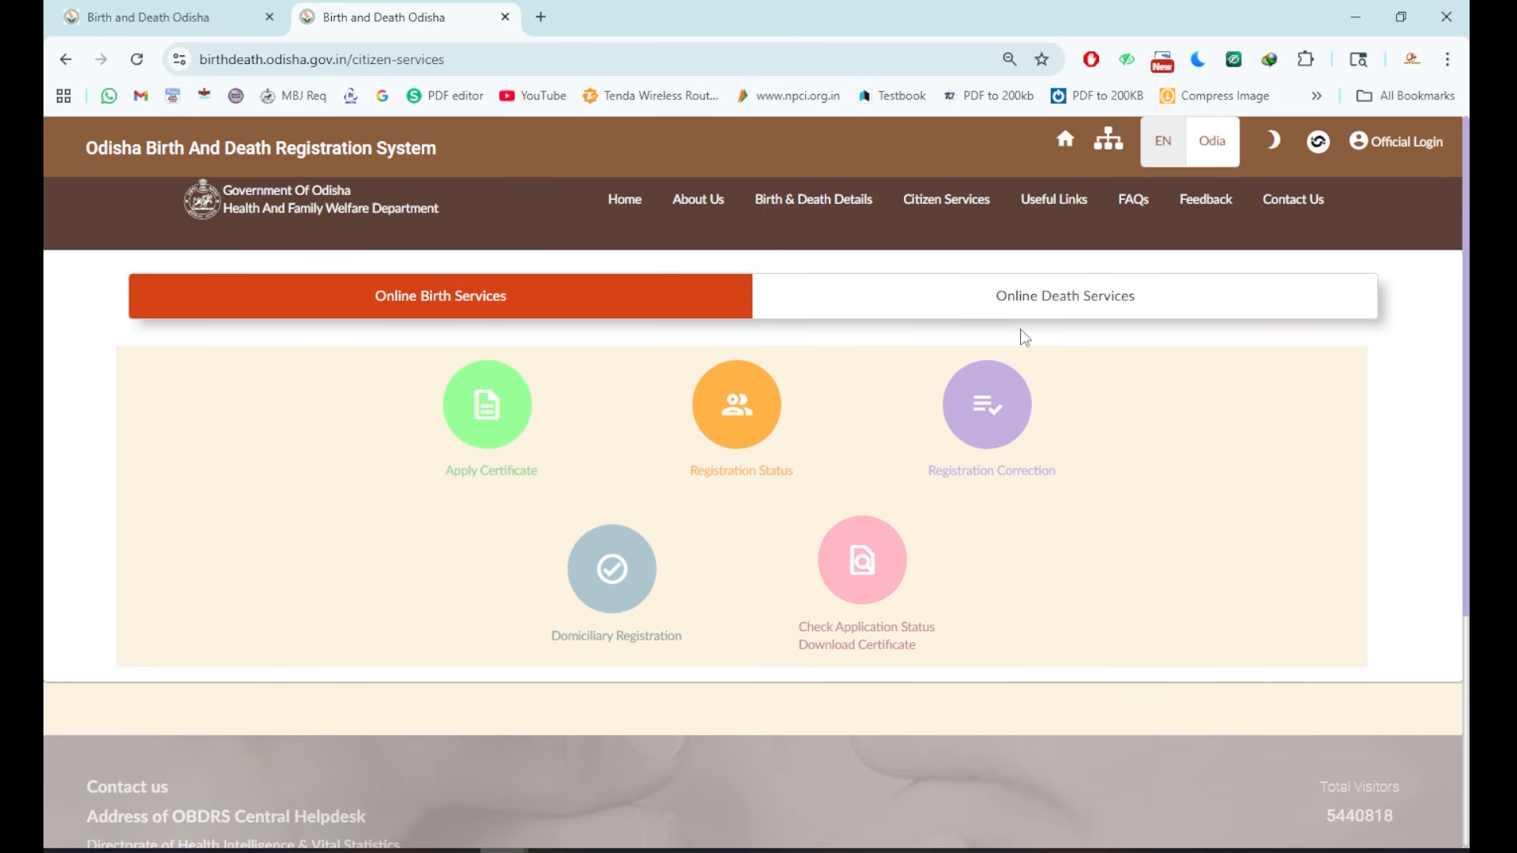
{"action": "left_click", "coordinate": [1071, 305]}
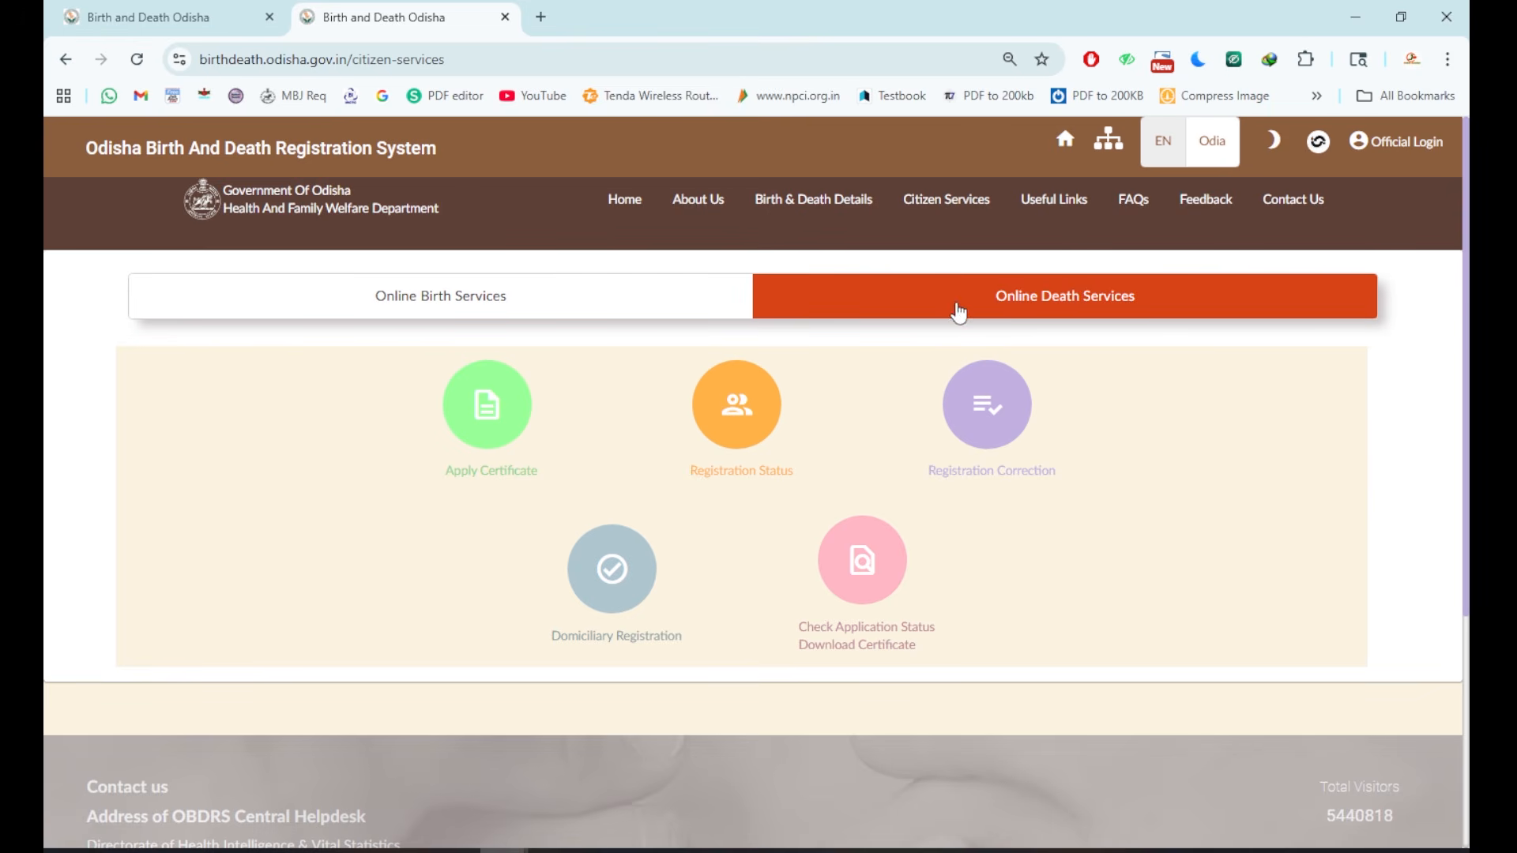
{"action": "left_click", "coordinate": [491, 403]}
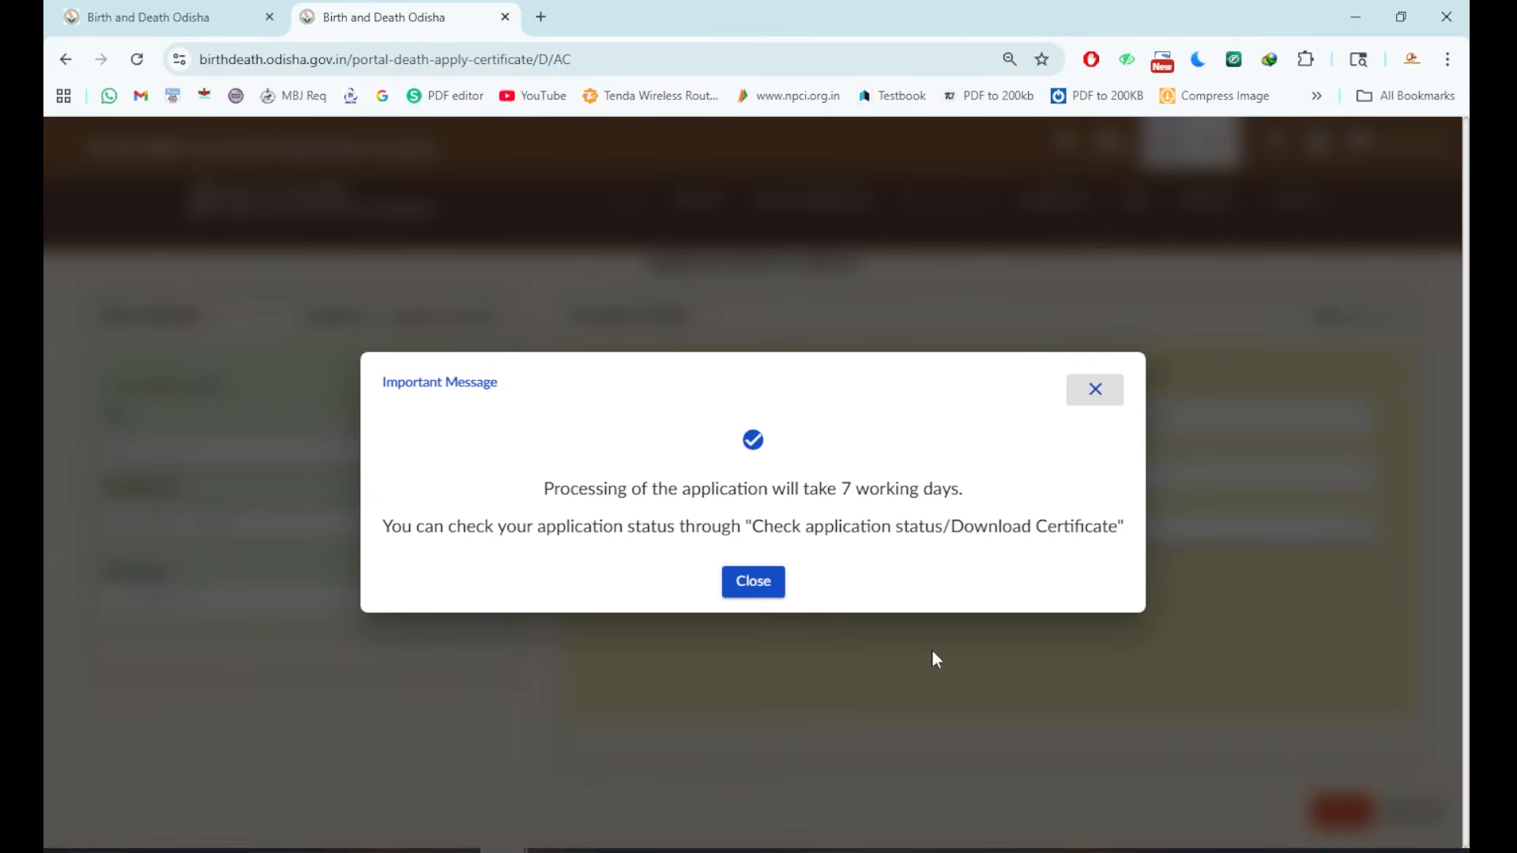
{"action": "left_click", "coordinate": [755, 582]}
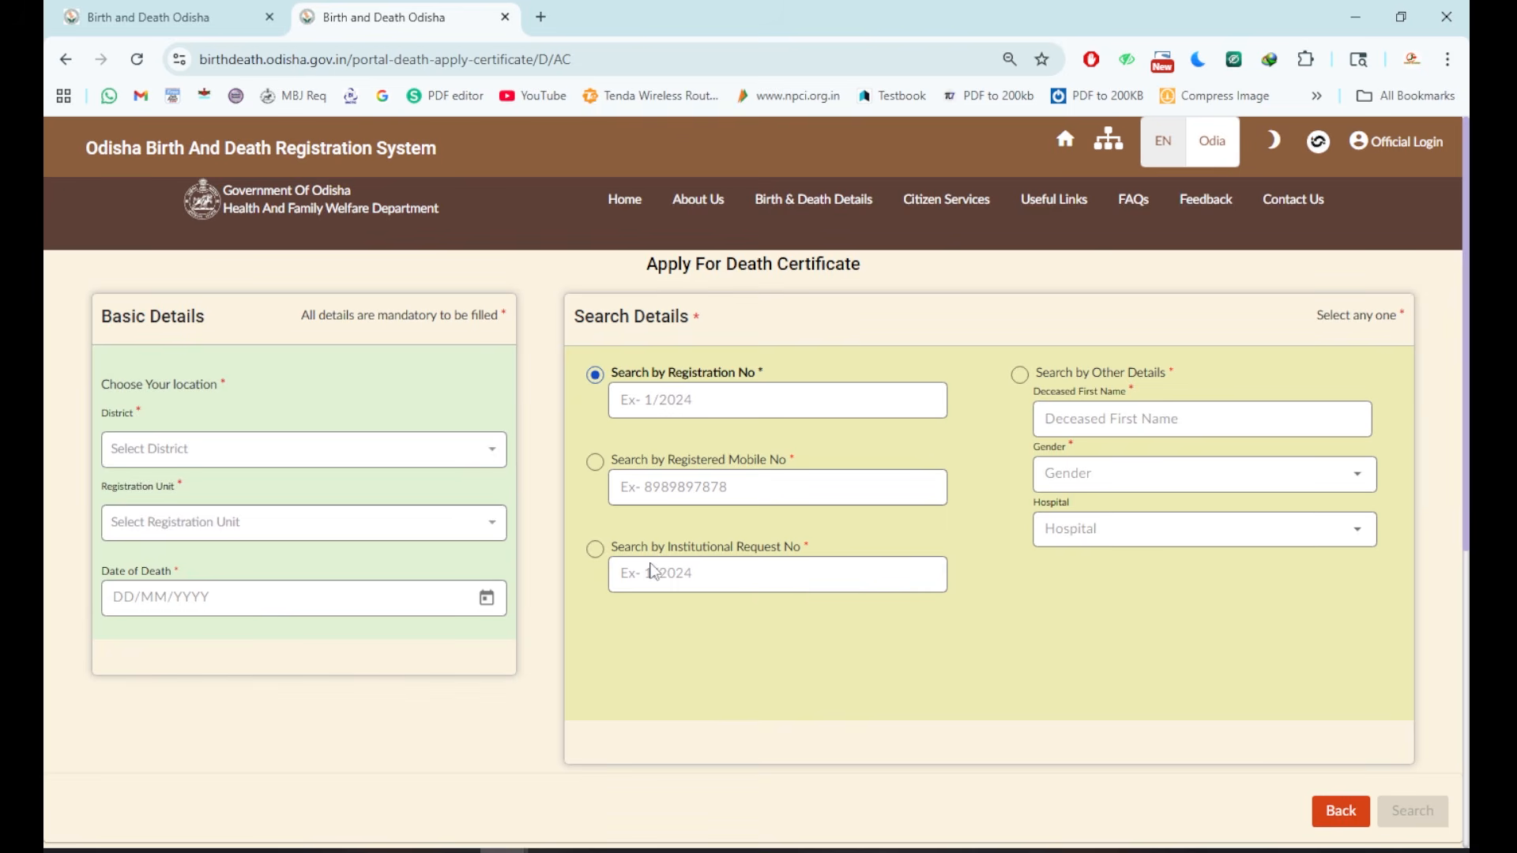
Step: Set the district to MAYURBHANJ and the registration unit to BARIPADA MUNICIPAL COUNCIL, and enter the date of death
{"action": "left_click", "coordinate": [286, 458]}
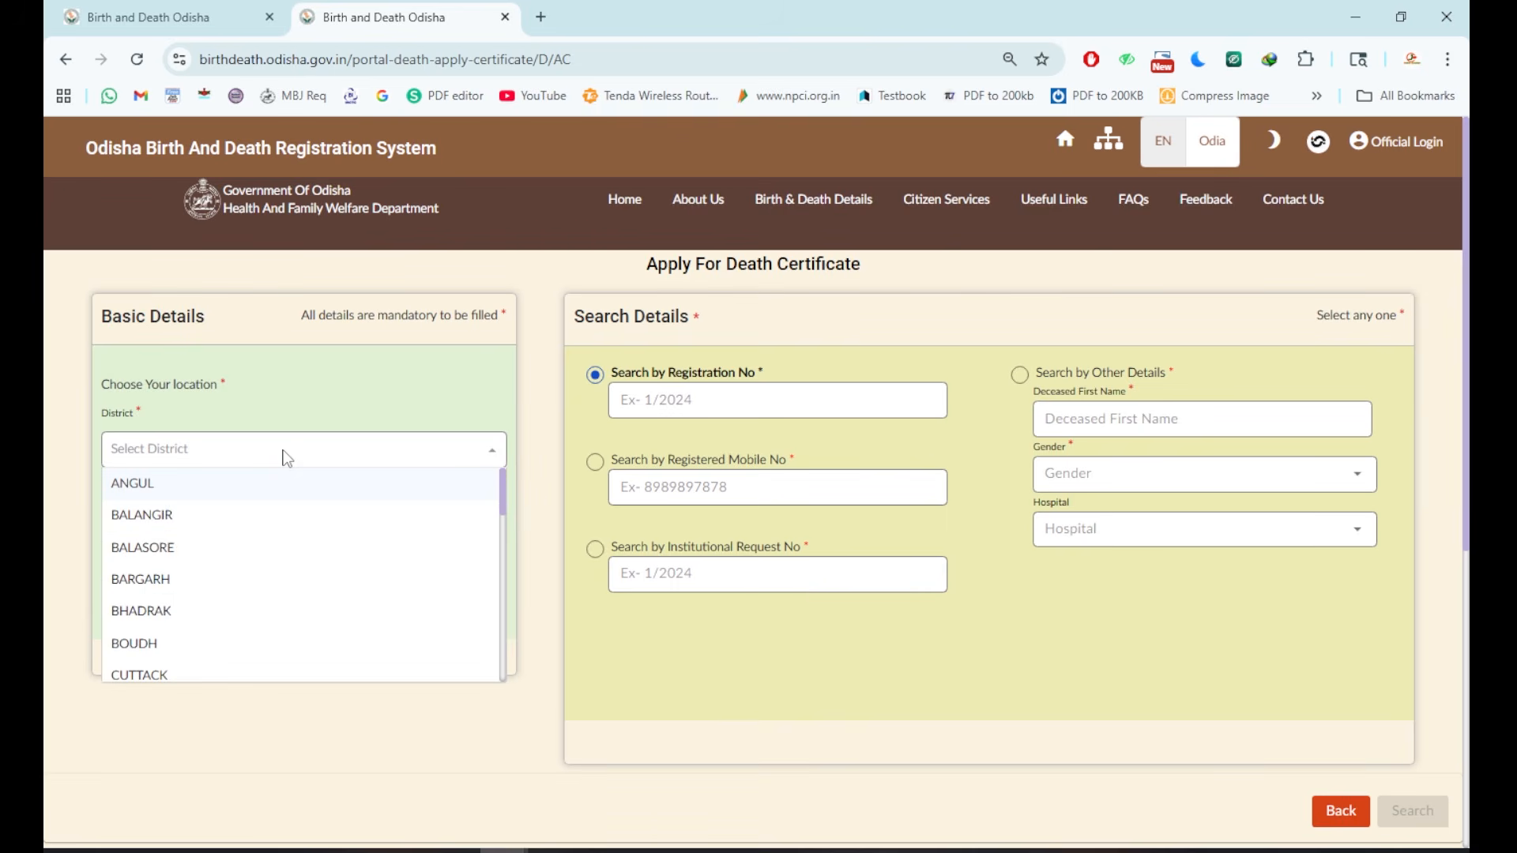
{"action": "type", "text": "may"}
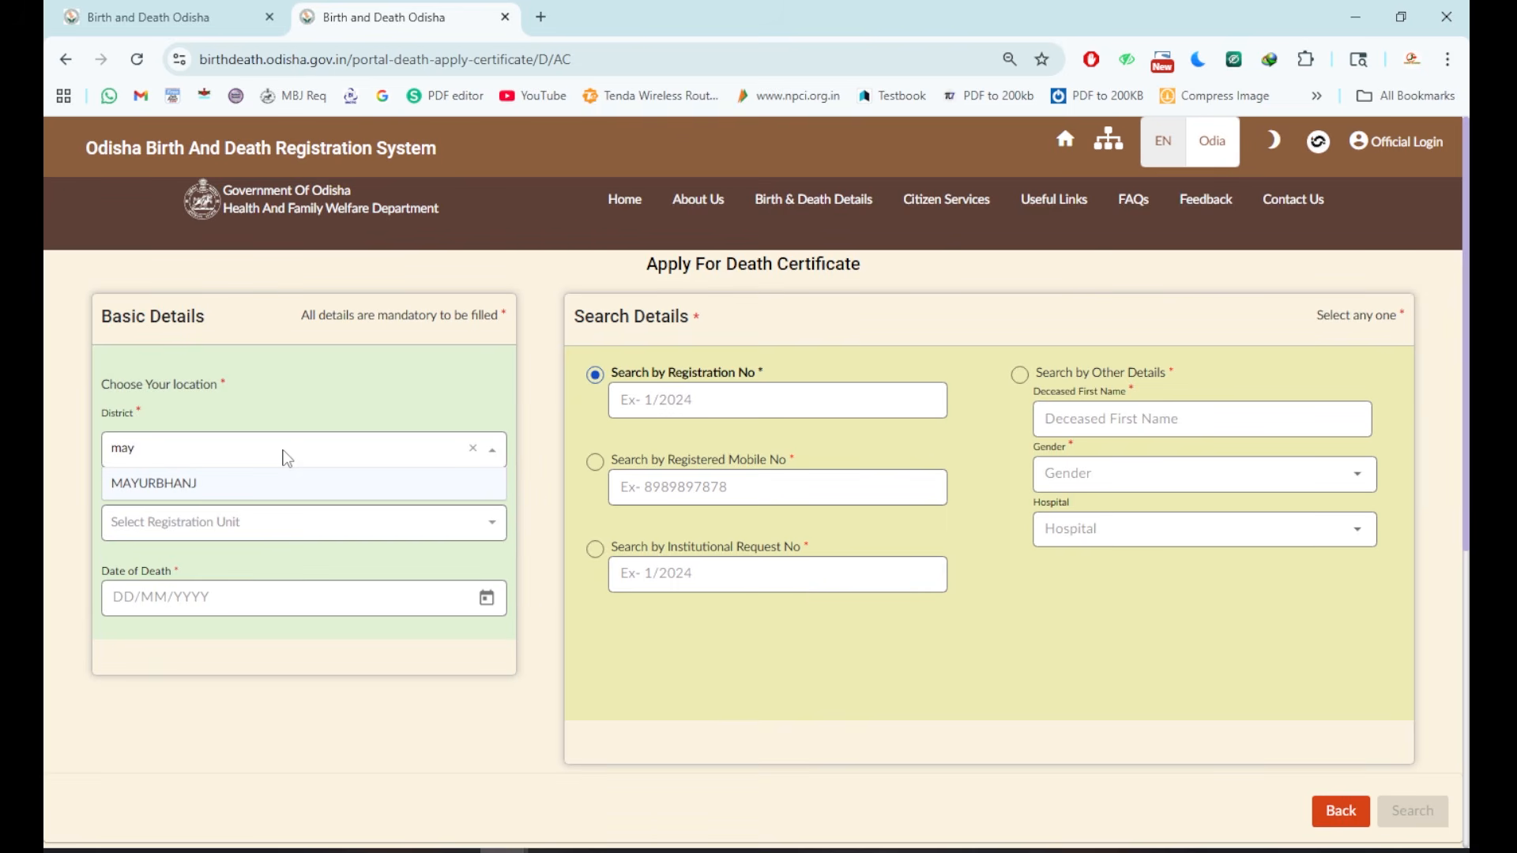
{"action": "left_click", "coordinate": [212, 482]}
{"action": "left_click", "coordinate": [152, 536]}
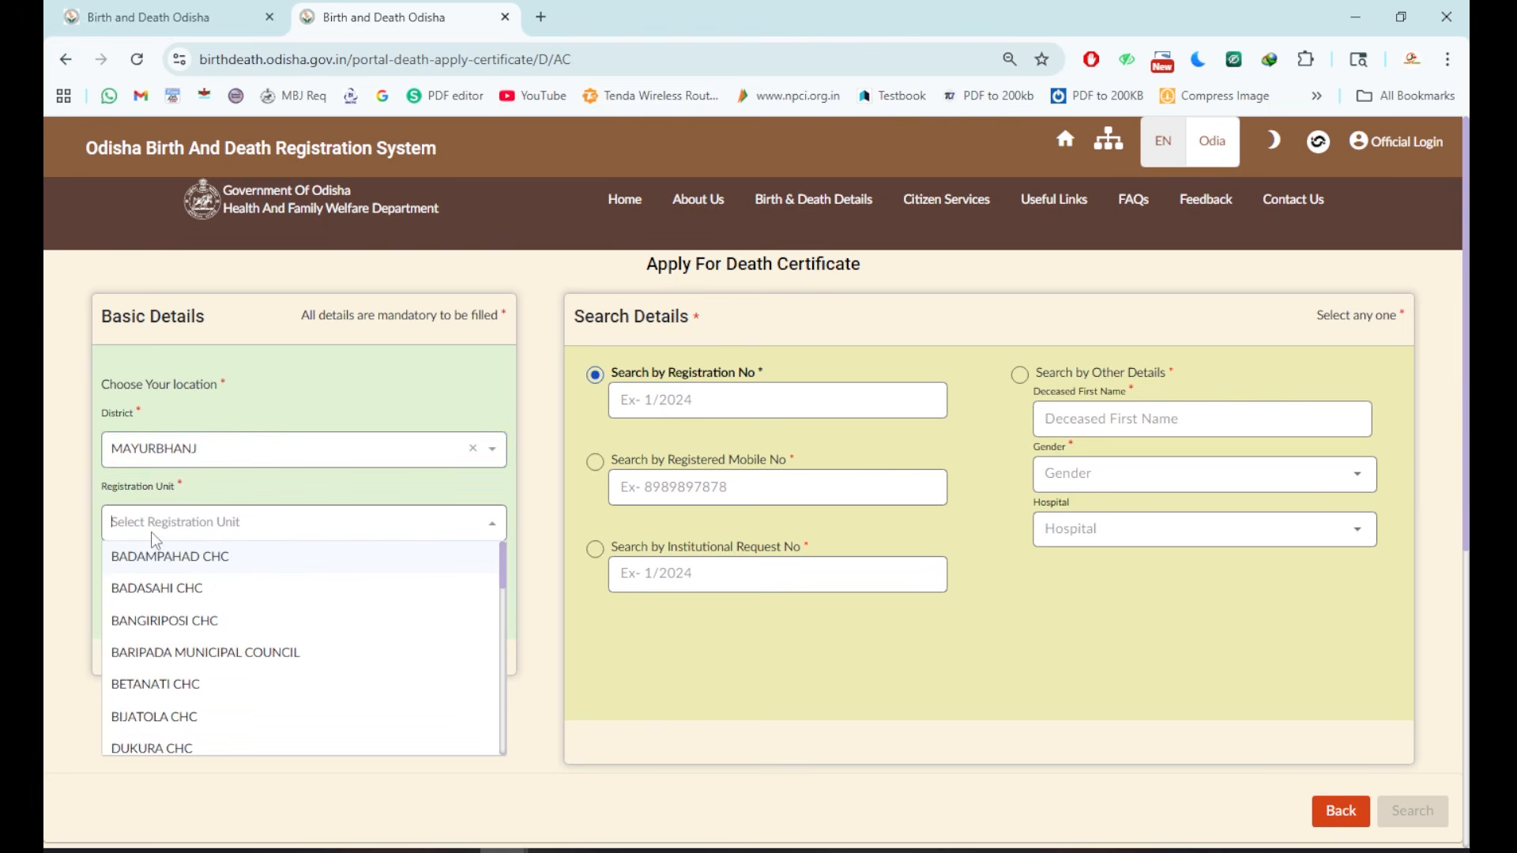
{"action": "left_click", "coordinate": [222, 648]}
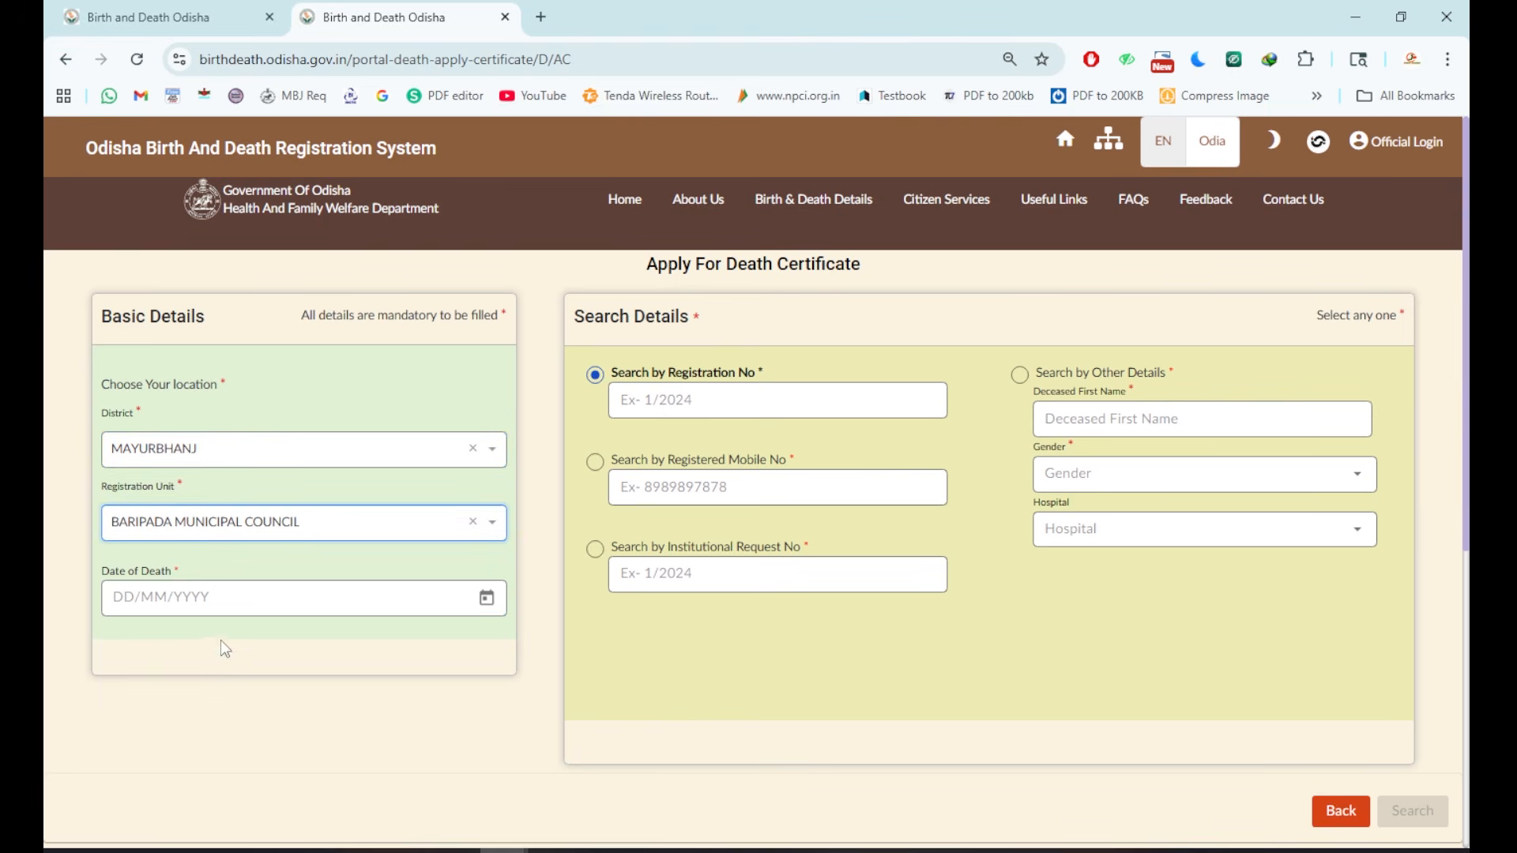
{"action": "left_click", "coordinate": [179, 594]}
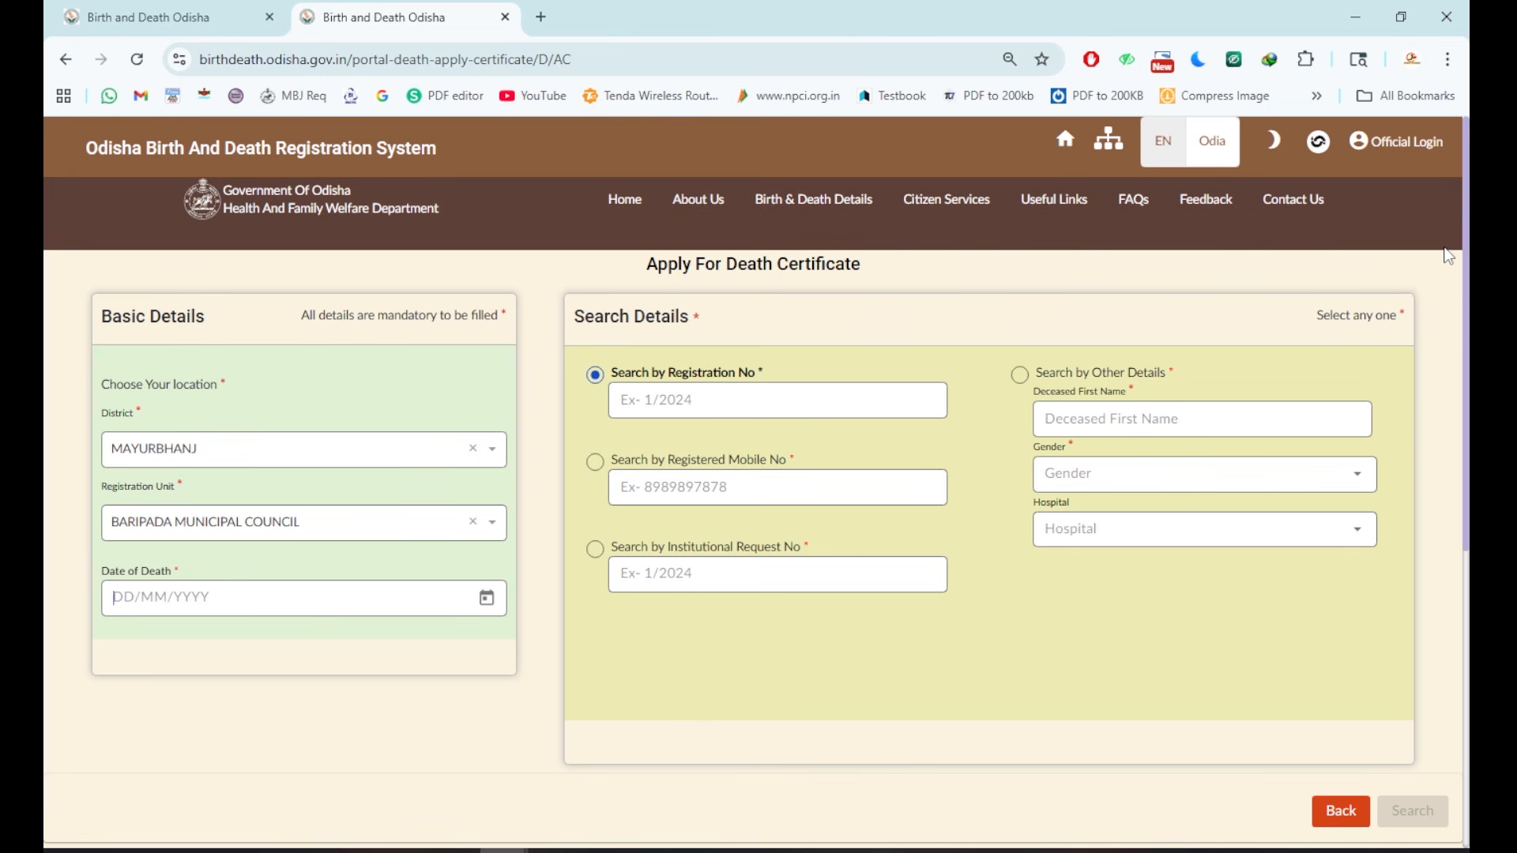
{"action": "type", "text": "0203"}
{"action": "type", "text": "2026"}
Step: Search for the death record by its registration number
{"action": "left_click", "coordinate": [667, 400]}
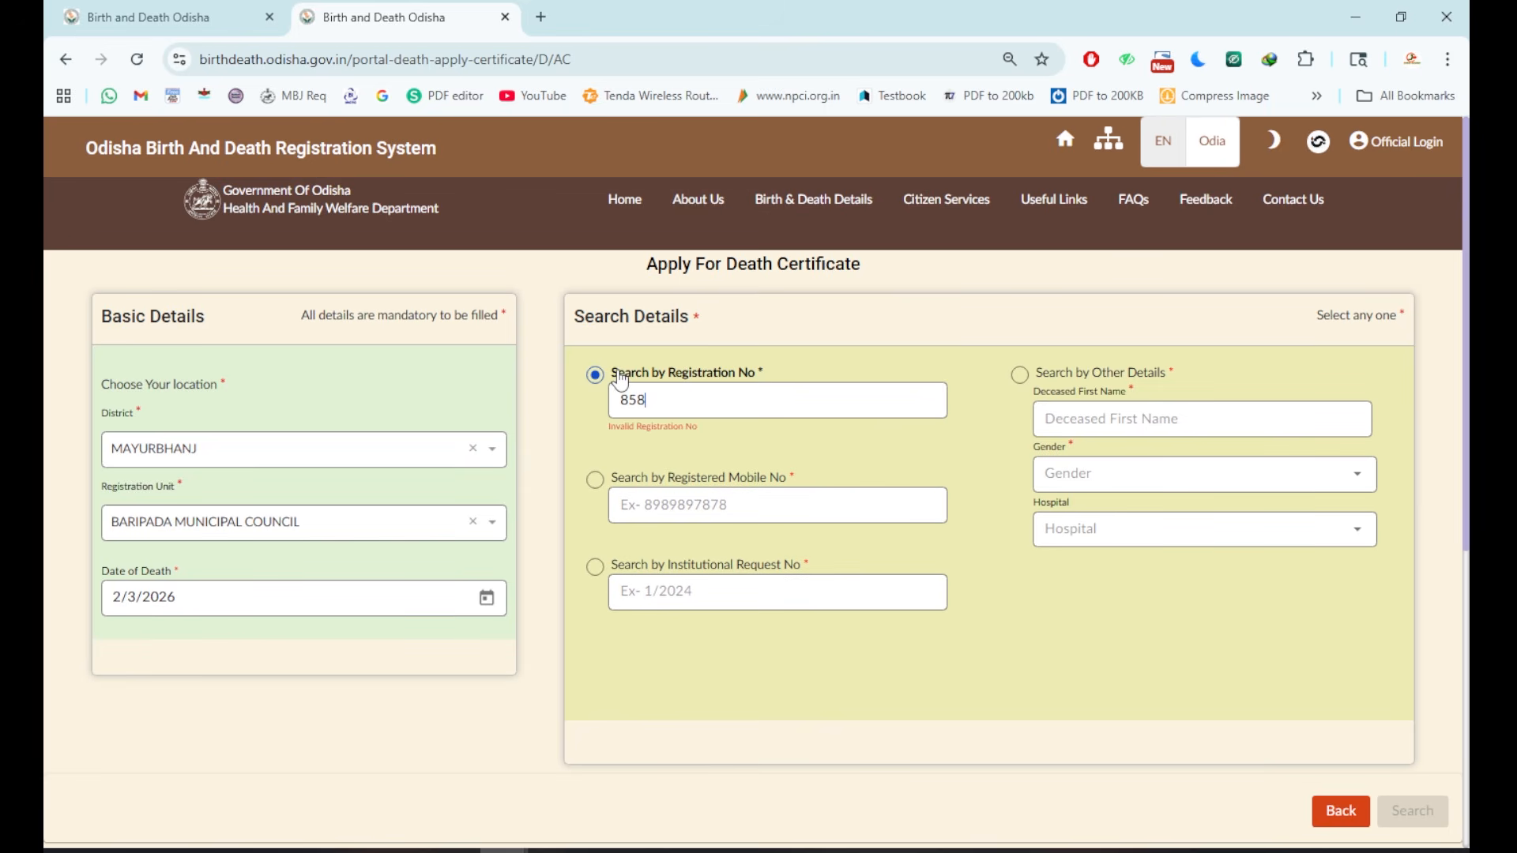
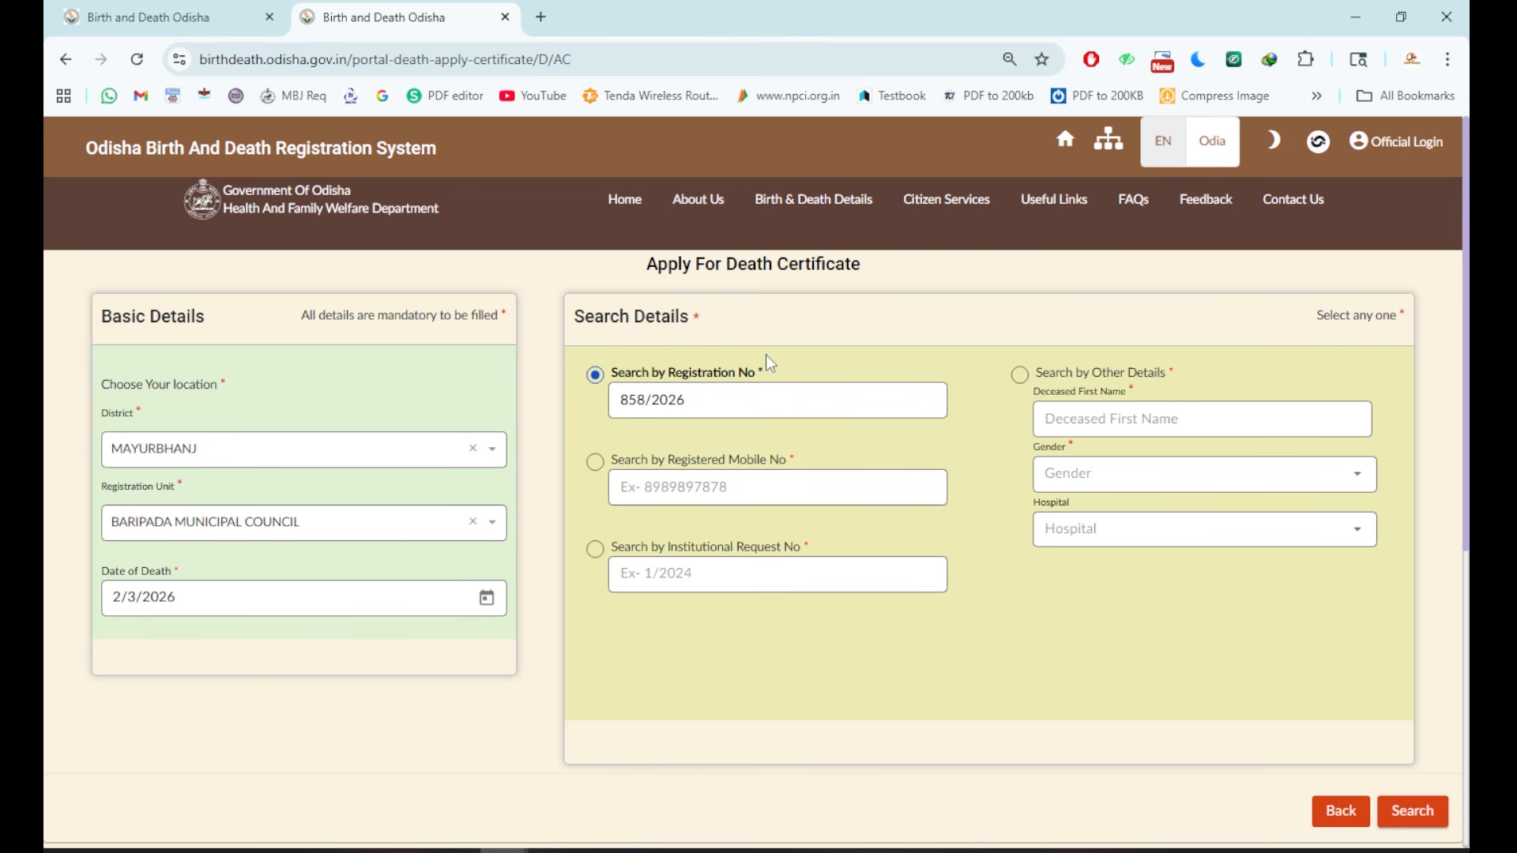
{"action": "left_click", "coordinate": [1402, 802]}
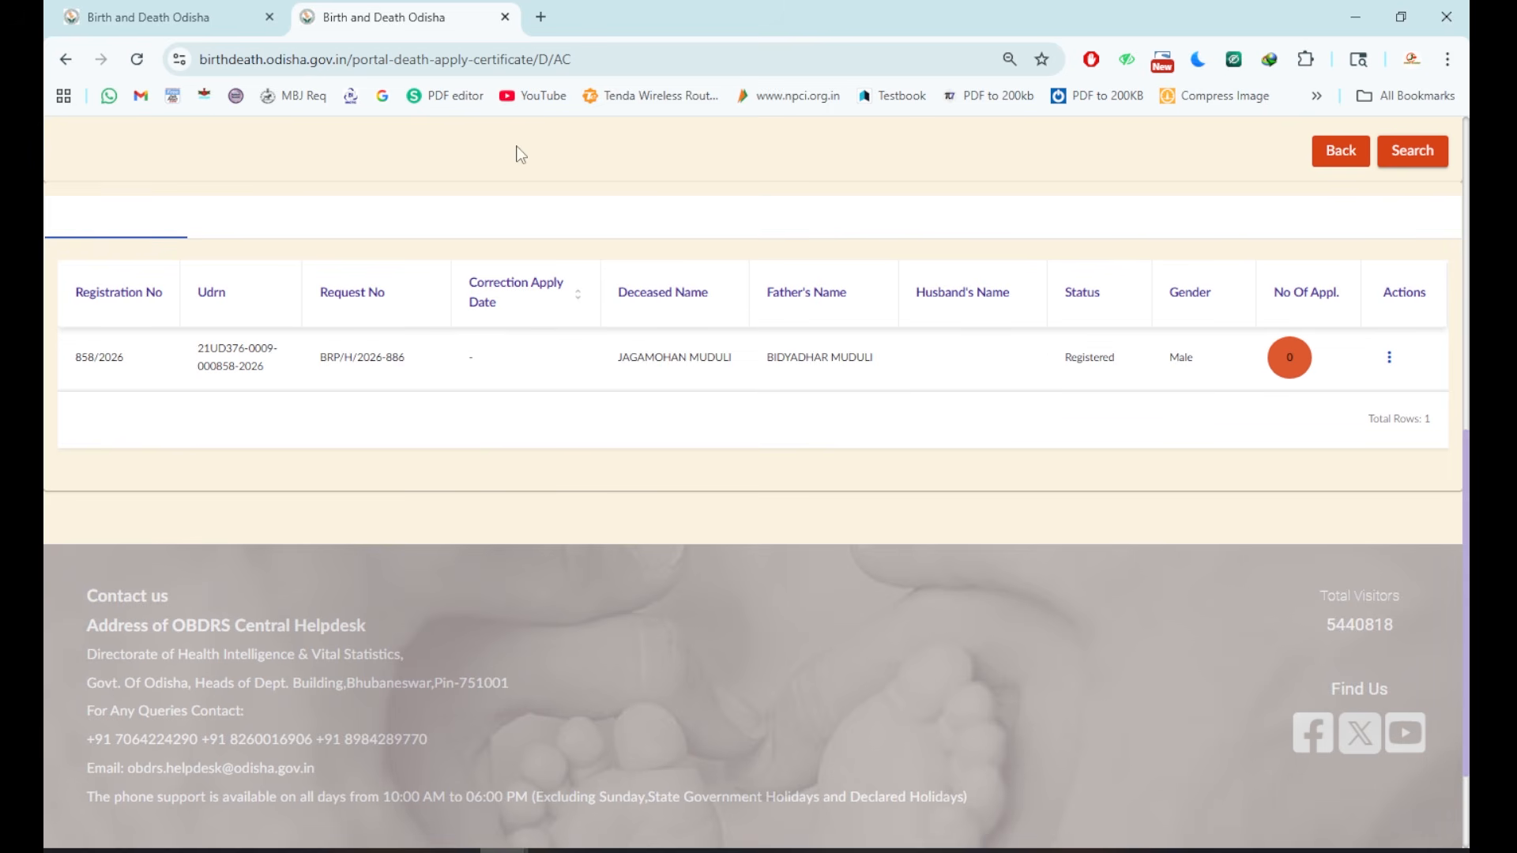
Step: Apply for a certificate on the found death record and request an OTP for the applicant's mobile number
{"action": "left_click", "coordinate": [1388, 359]}
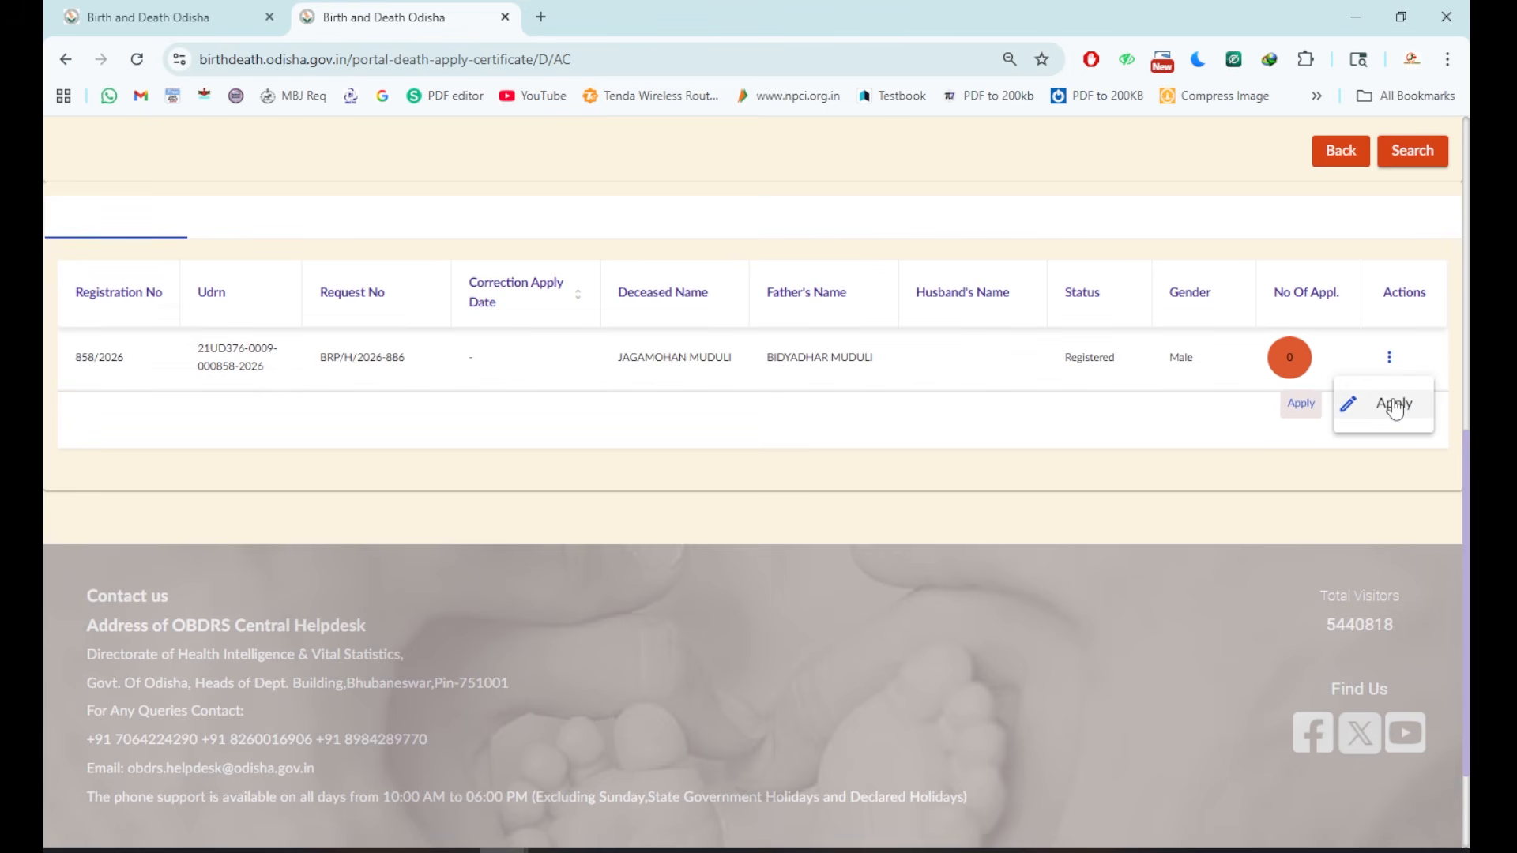
{"action": "left_click", "coordinate": [1394, 404]}
{"action": "left_click", "coordinate": [756, 499]}
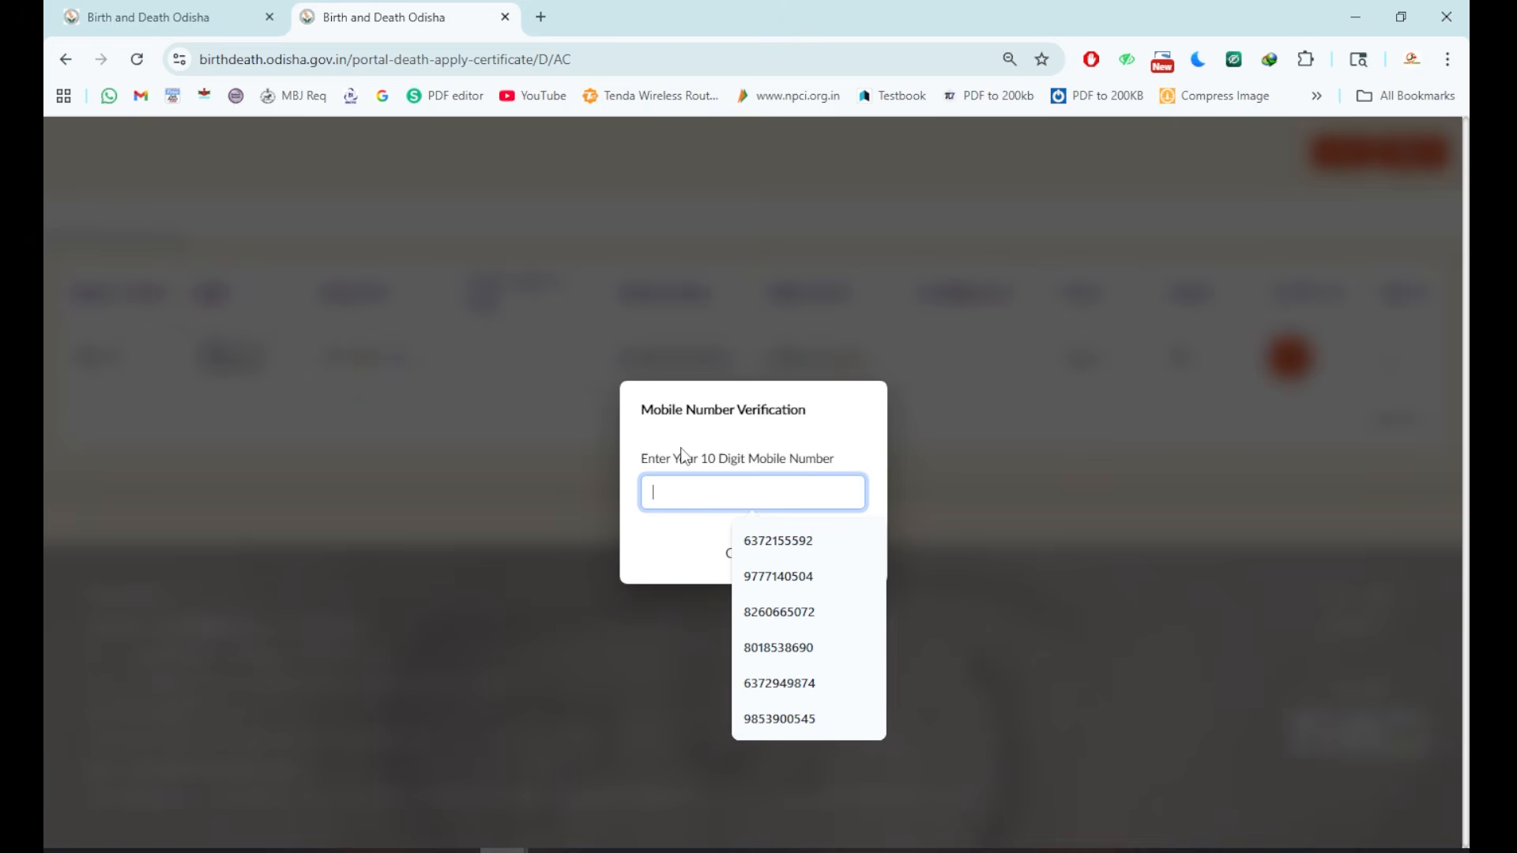
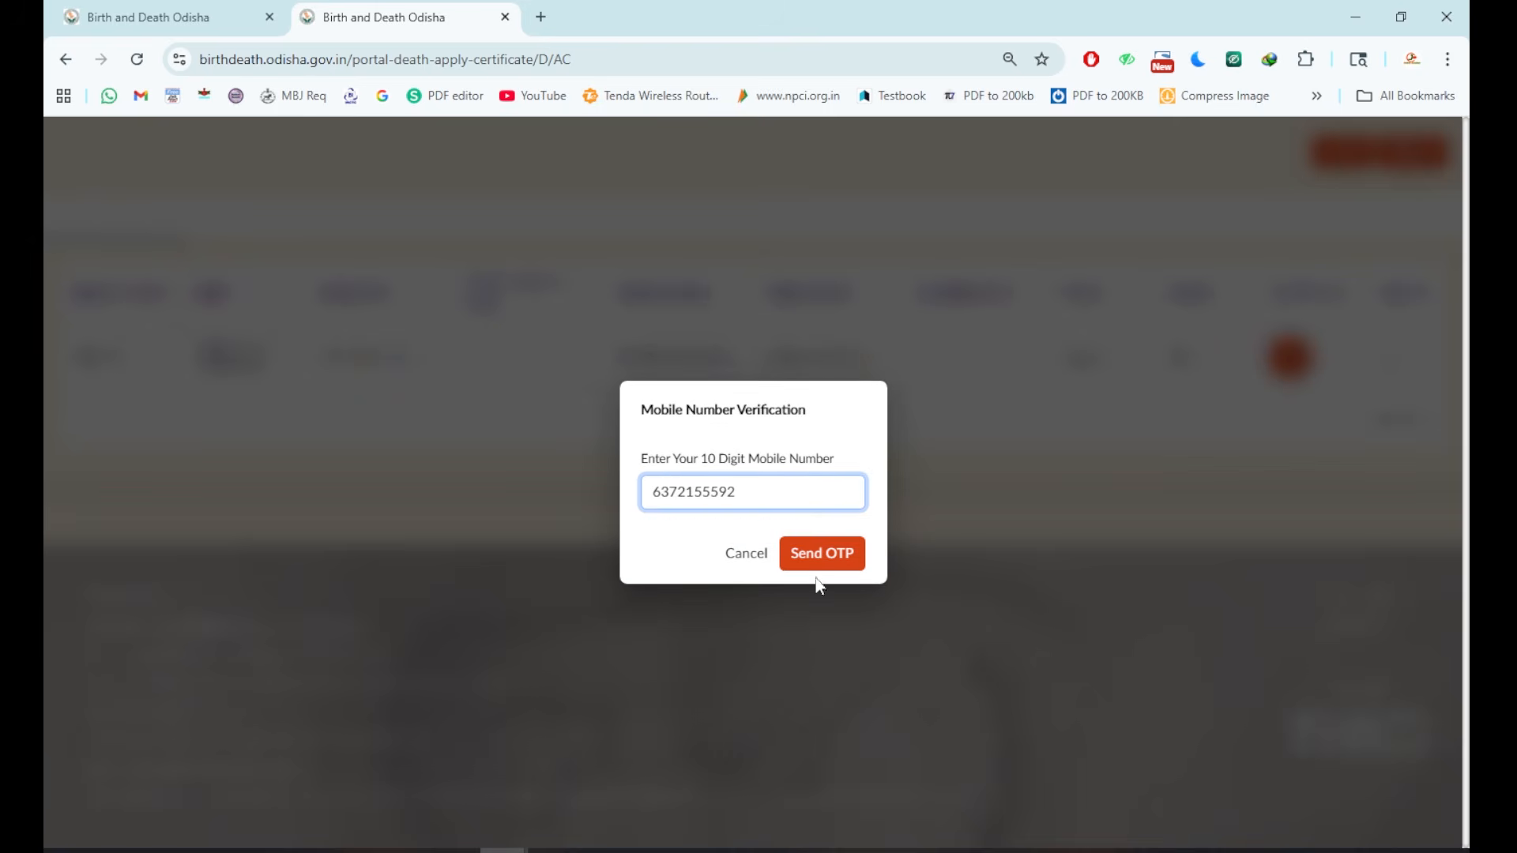
{"action": "left_click", "coordinate": [830, 561]}
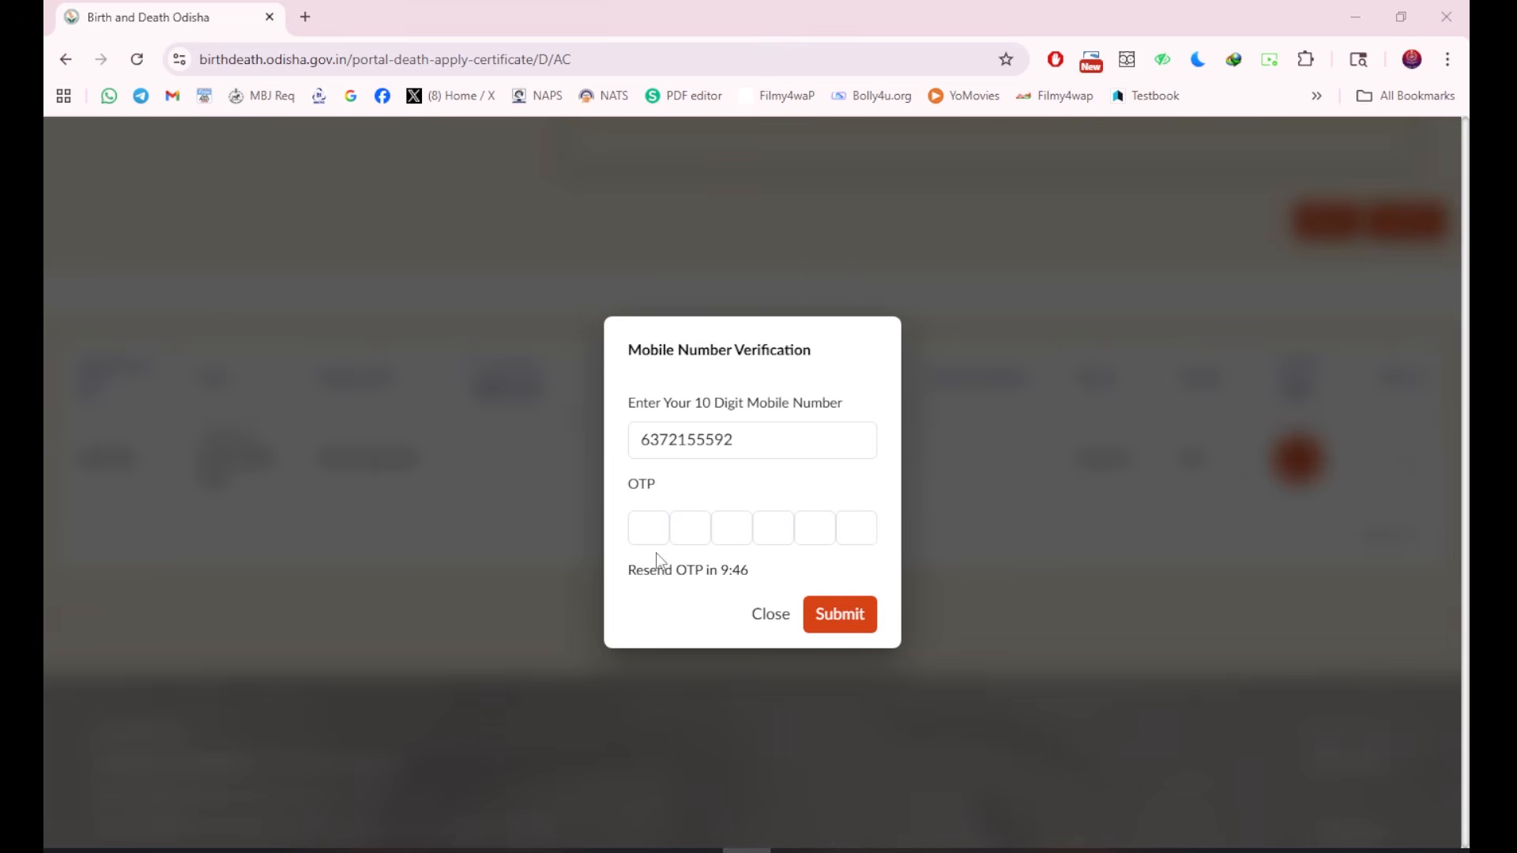
Step: Enter the received OTP and submit it to complete the mobile number verification
{"action": "left_click", "coordinate": [645, 537]}
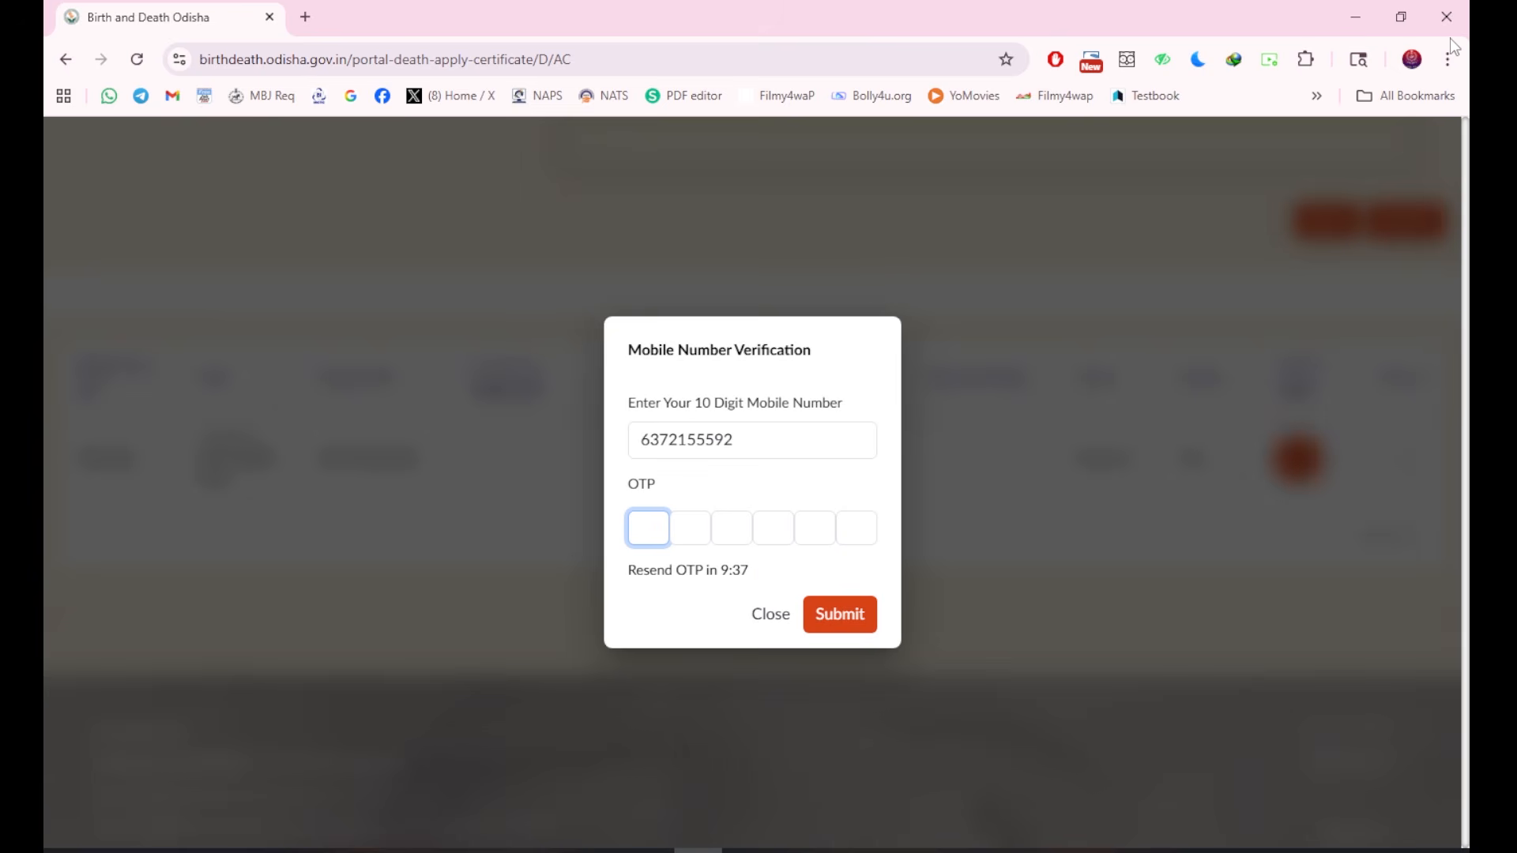
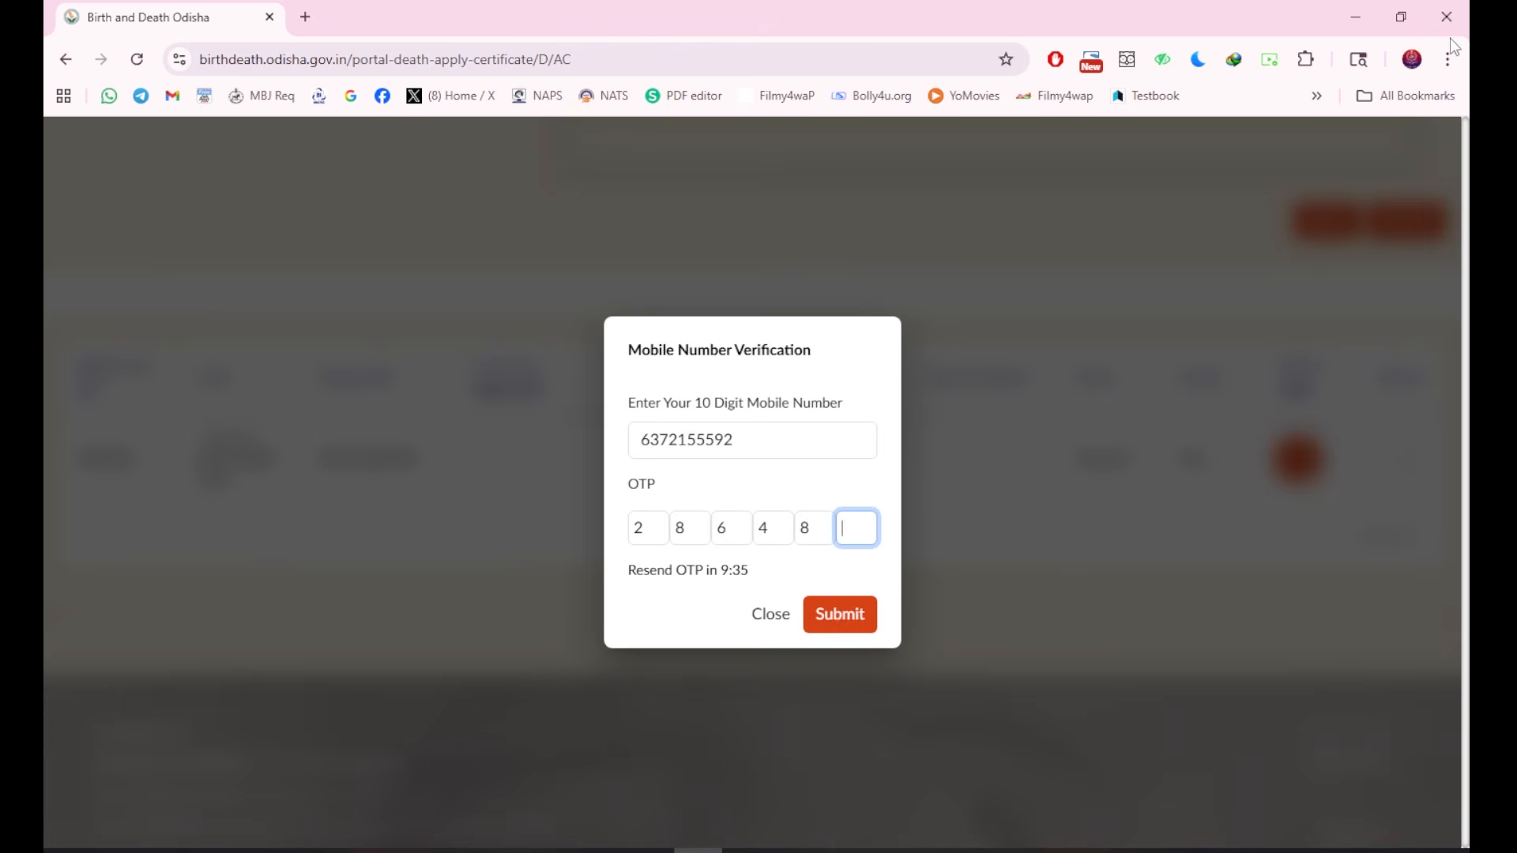
{"action": "left_click", "coordinate": [849, 618]}
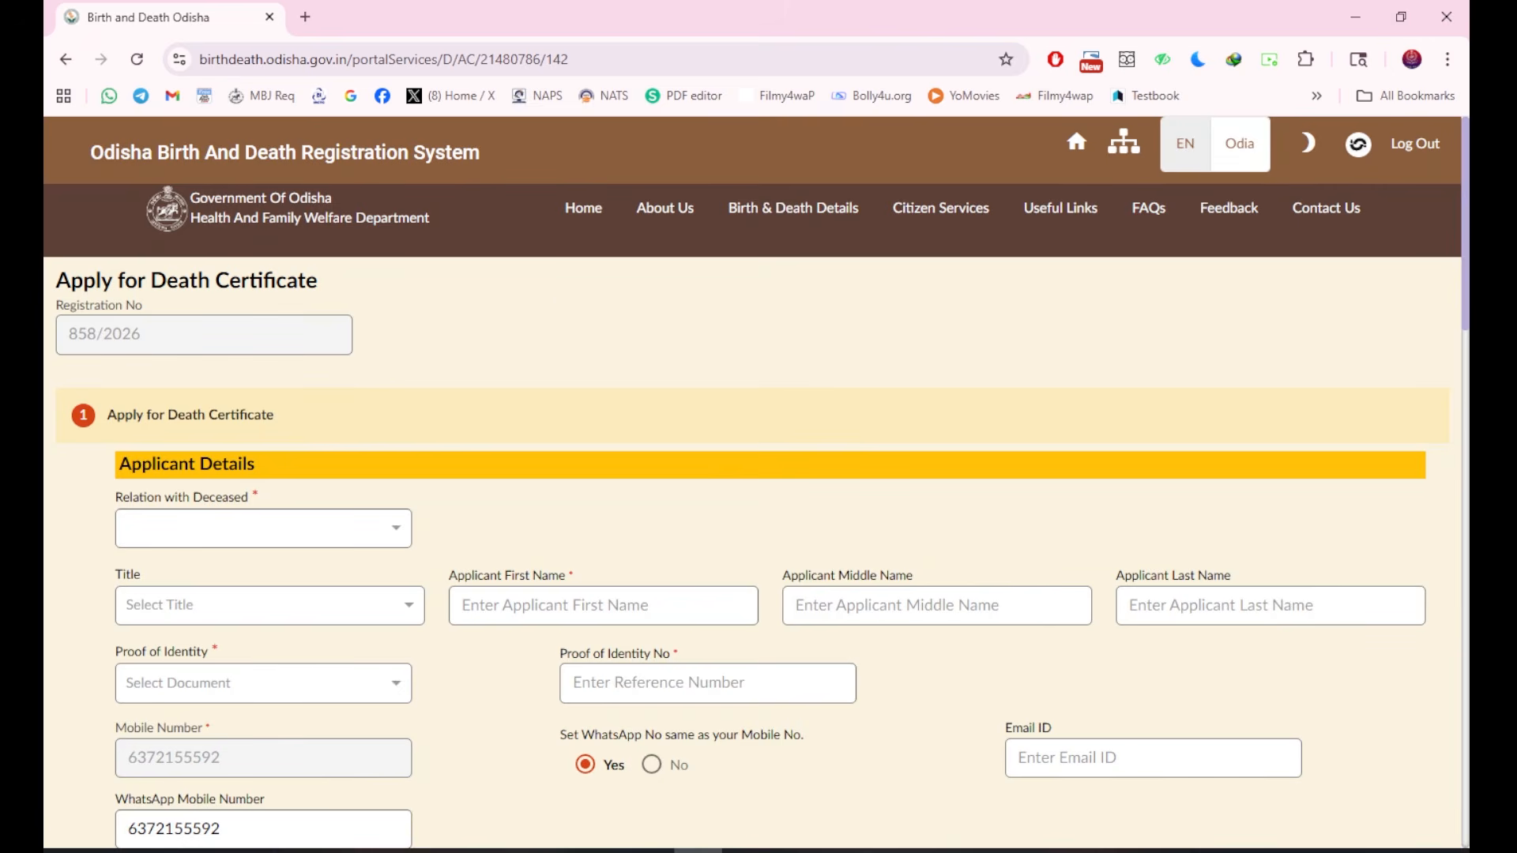
Step: Set the applicant's relation with the deceased to Daughter and the title to Miss
{"action": "scroll", "coordinate": [280, 316], "scroll_direction": "down", "scroll_amount": 2}
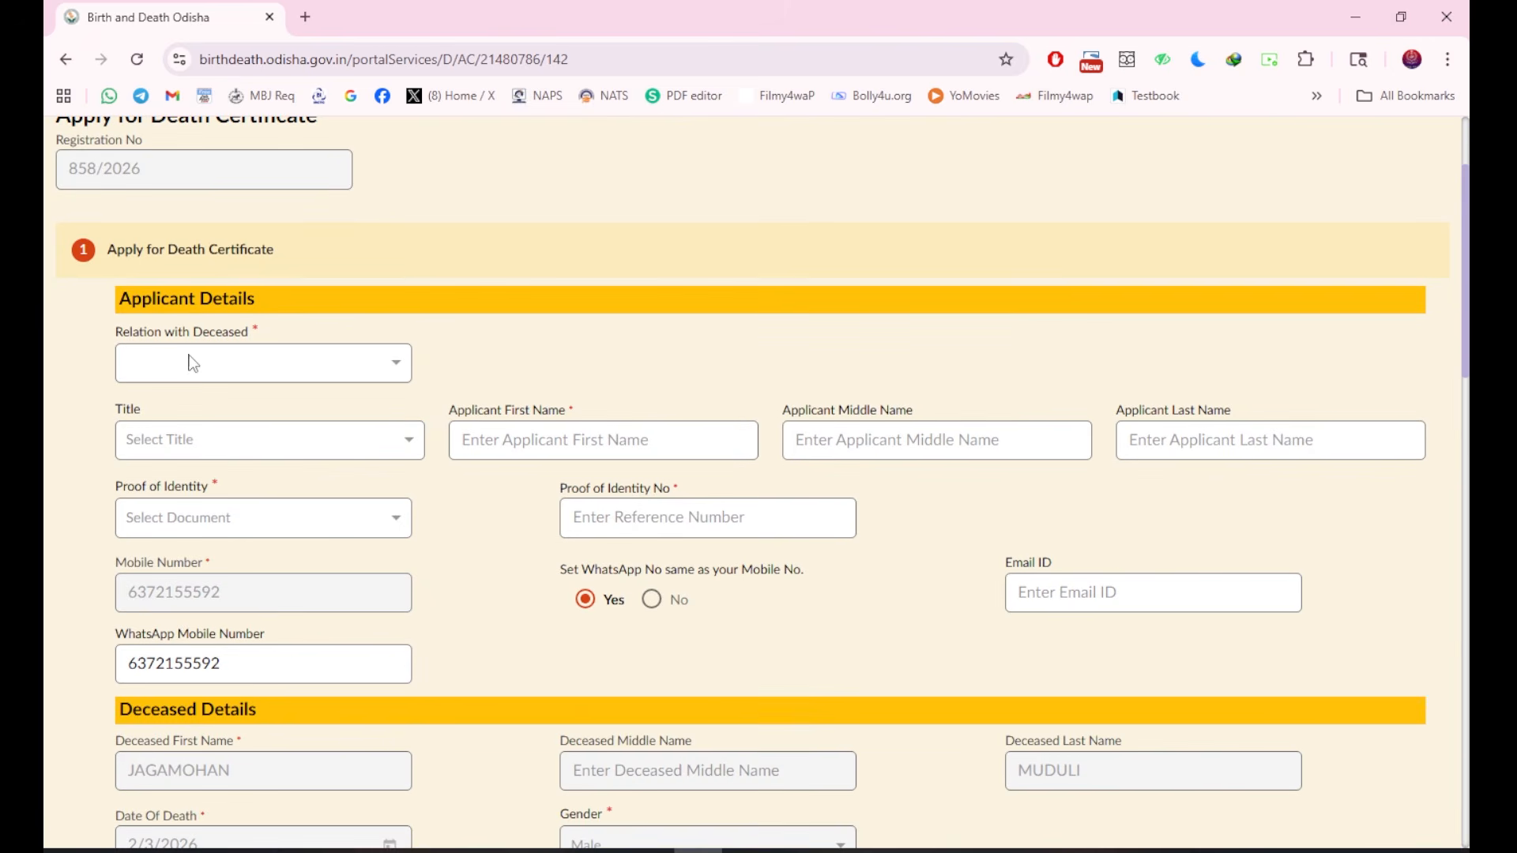
{"action": "left_click", "coordinate": [324, 371]}
{"action": "left_click", "coordinate": [250, 461]}
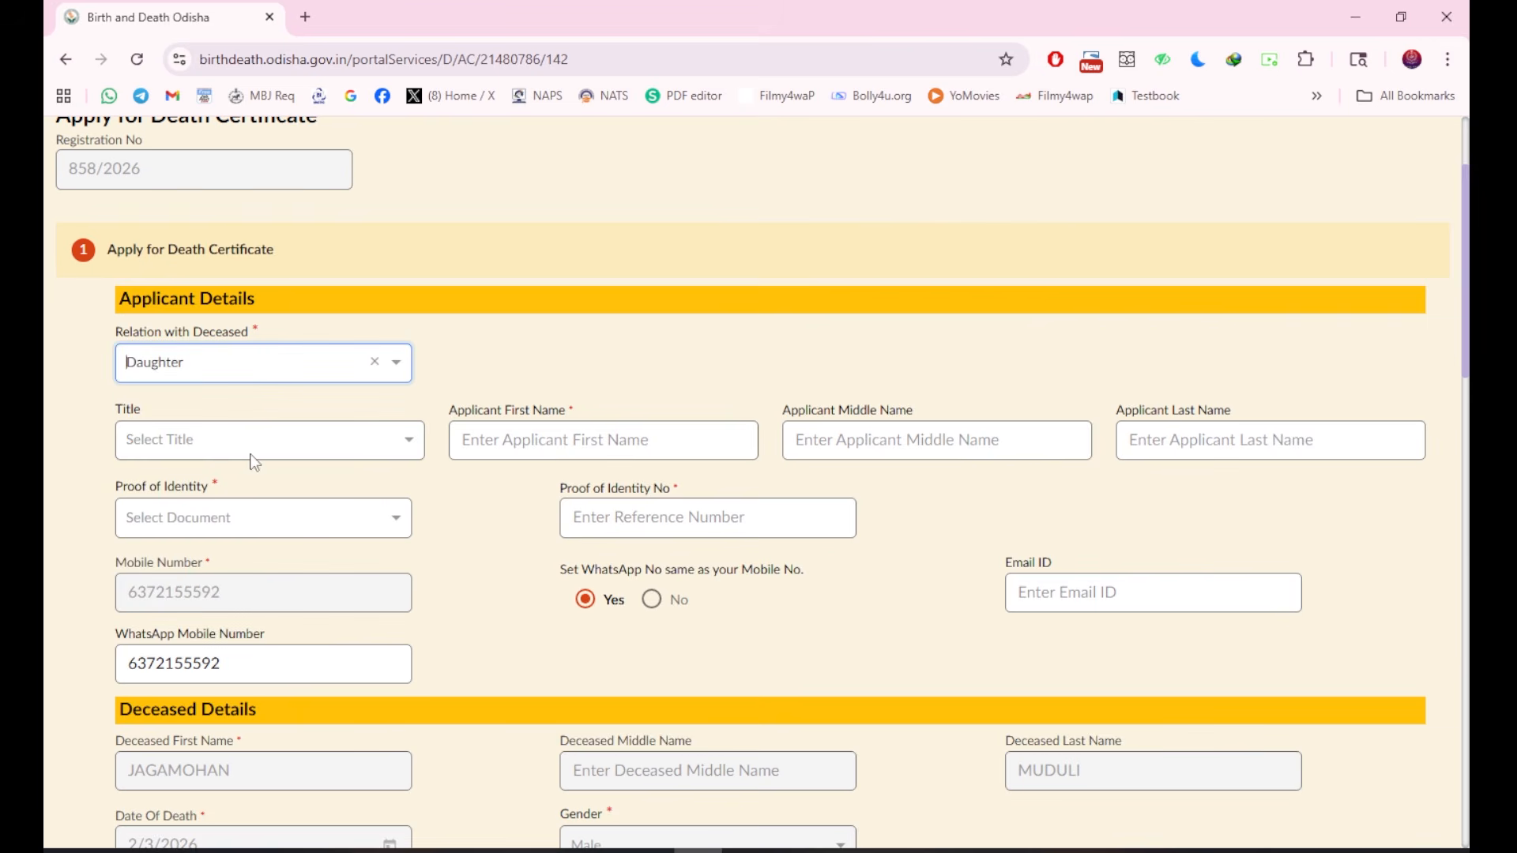
{"action": "scroll", "coordinate": [340, 447], "scroll_direction": "down", "scroll_amount": 1}
{"action": "scroll", "coordinate": [340, 448], "scroll_direction": "down", "scroll_amount": 2}
{"action": "scroll", "coordinate": [291, 399], "scroll_direction": "up", "scroll_amount": 5}
{"action": "scroll", "coordinate": [292, 399], "scroll_direction": "down", "scroll_amount": 2}
{"action": "left_click", "coordinate": [221, 451]}
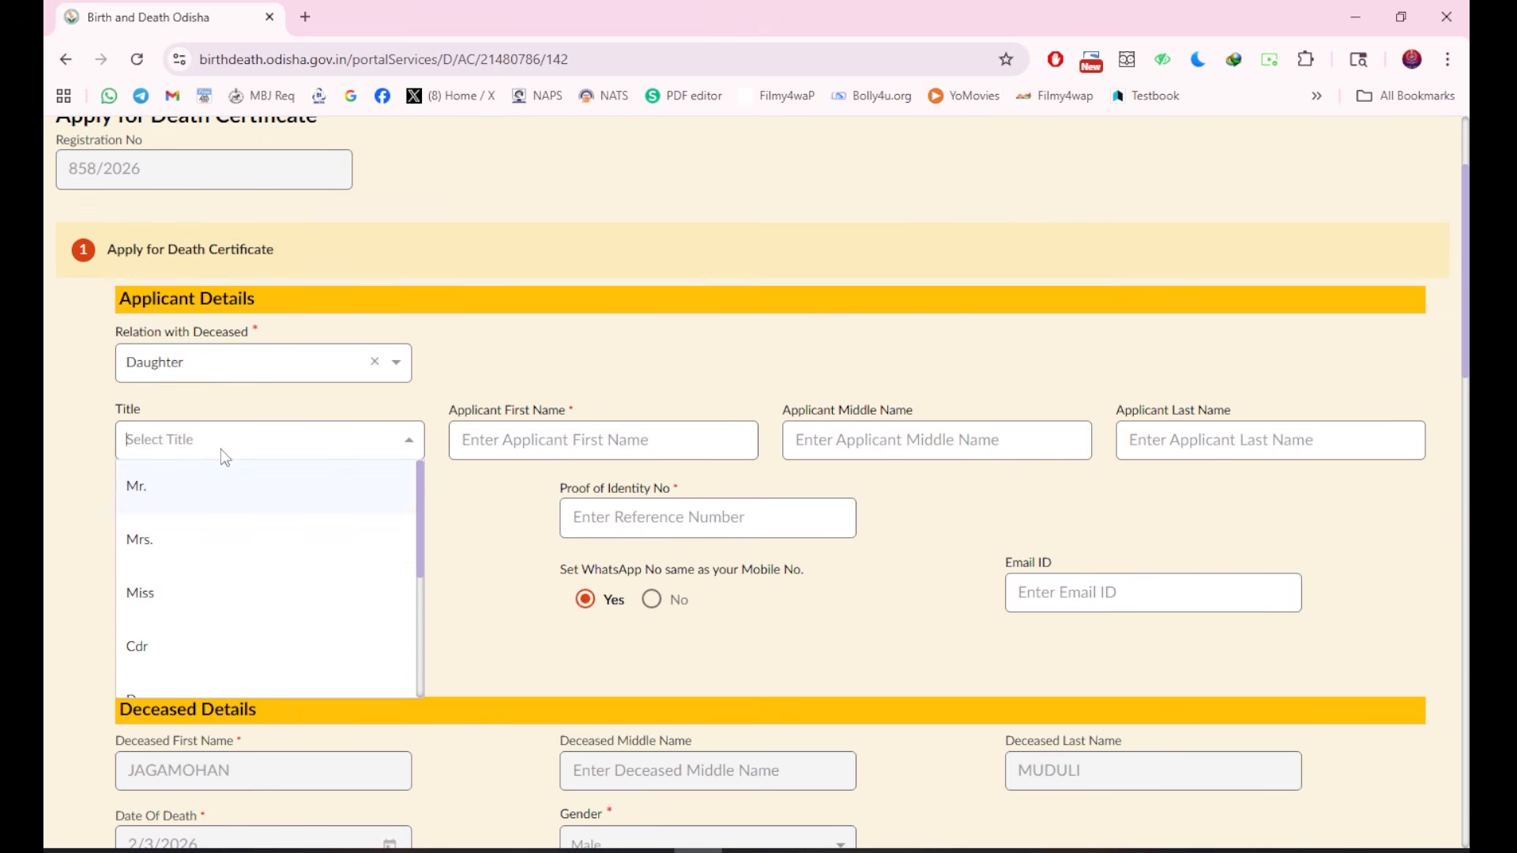
{"action": "left_click", "coordinate": [167, 591]}
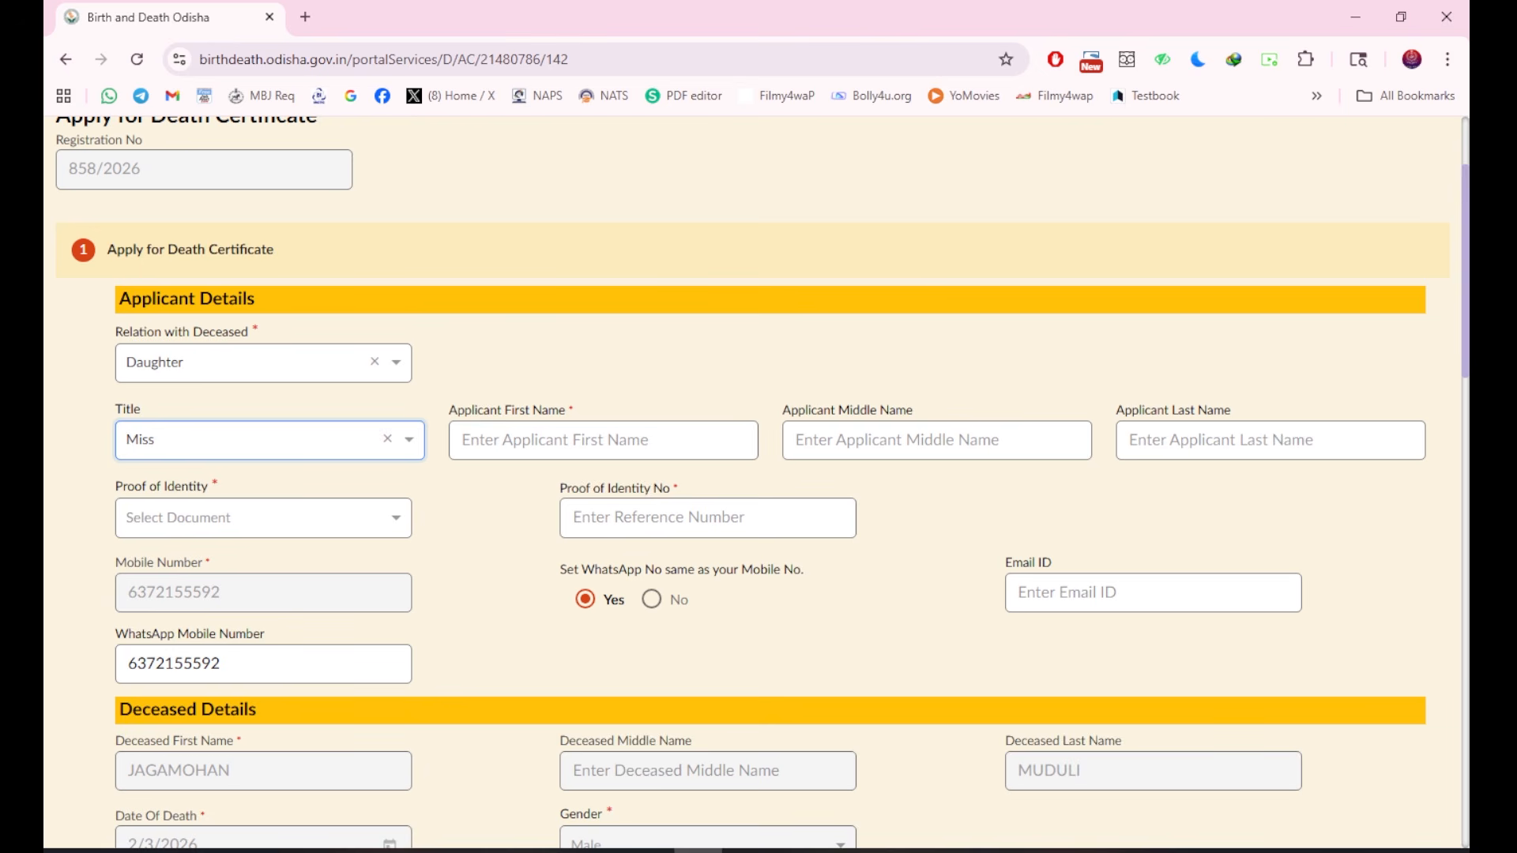
Step: Enter the applicant's first name and last name, leaving the middle name empty
{"action": "left_click", "coordinate": [600, 850]}
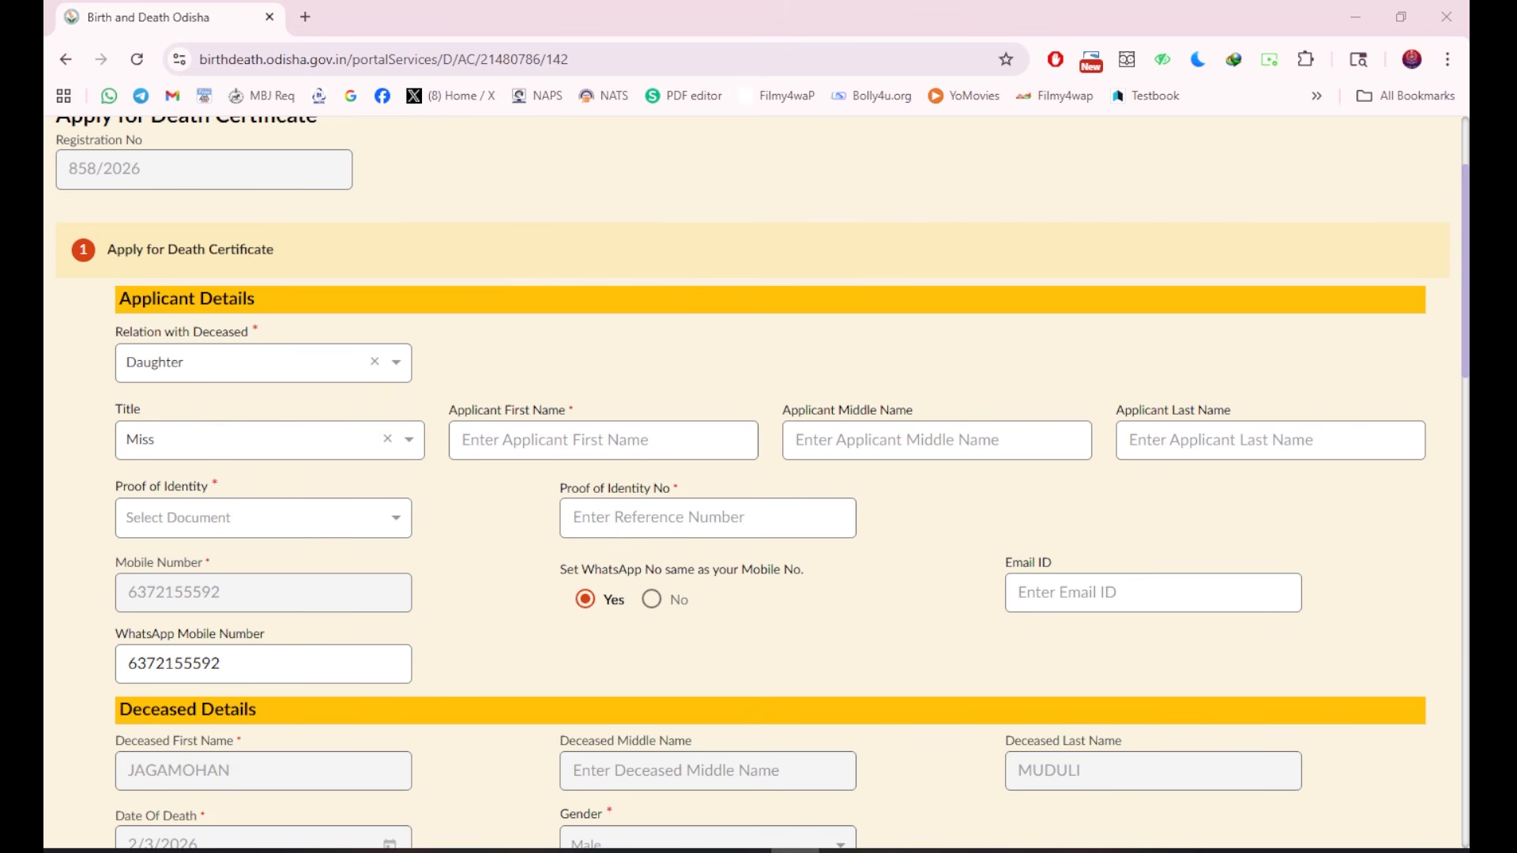
{"action": "left_click", "coordinate": [618, 449]}
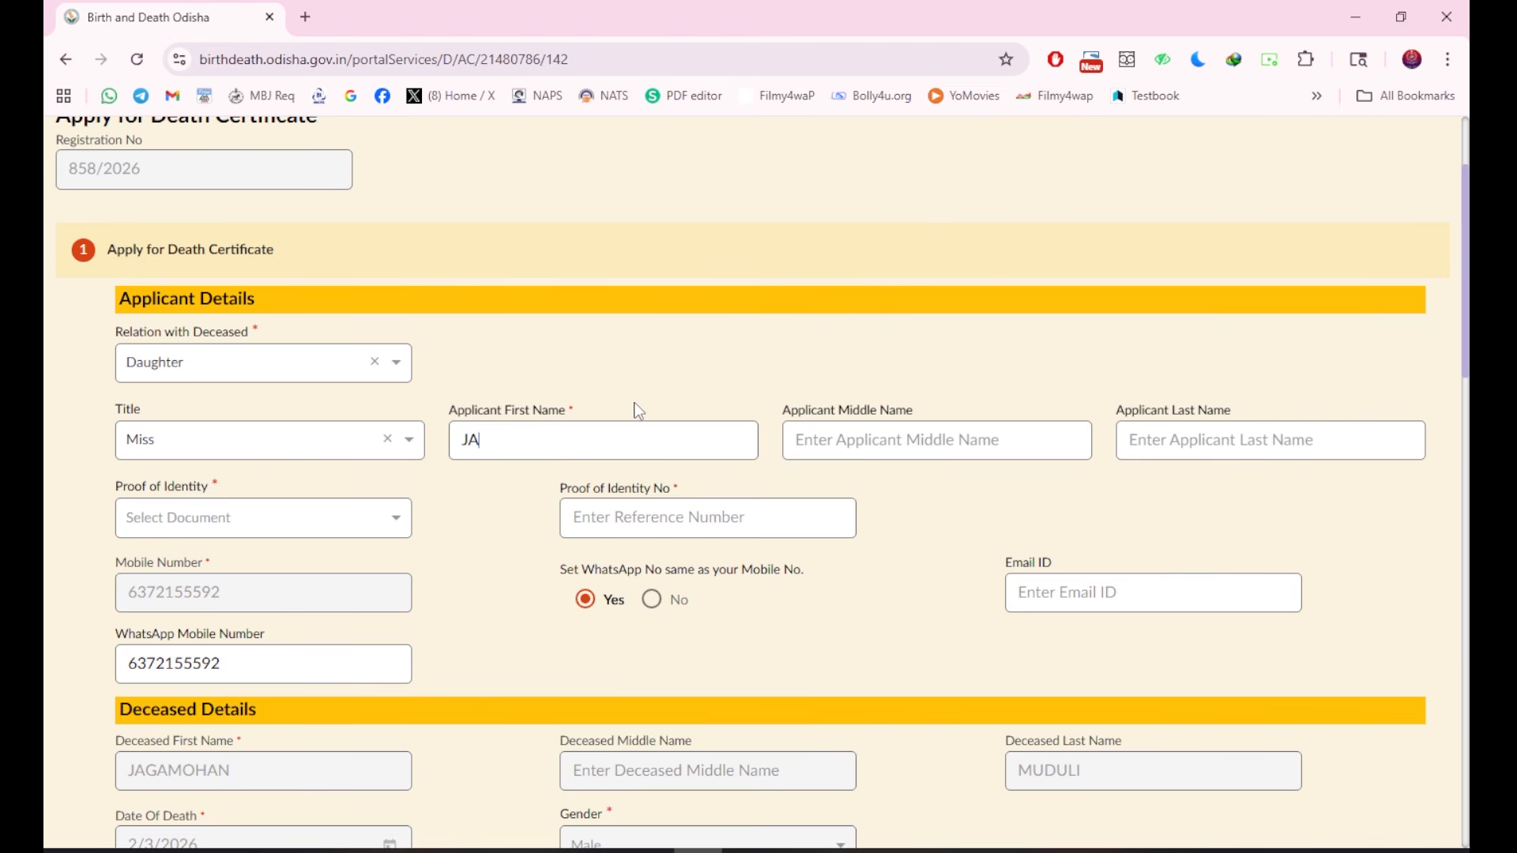
{"action": "key", "text": "Tab"}
{"action": "key", "text": "Tab"}
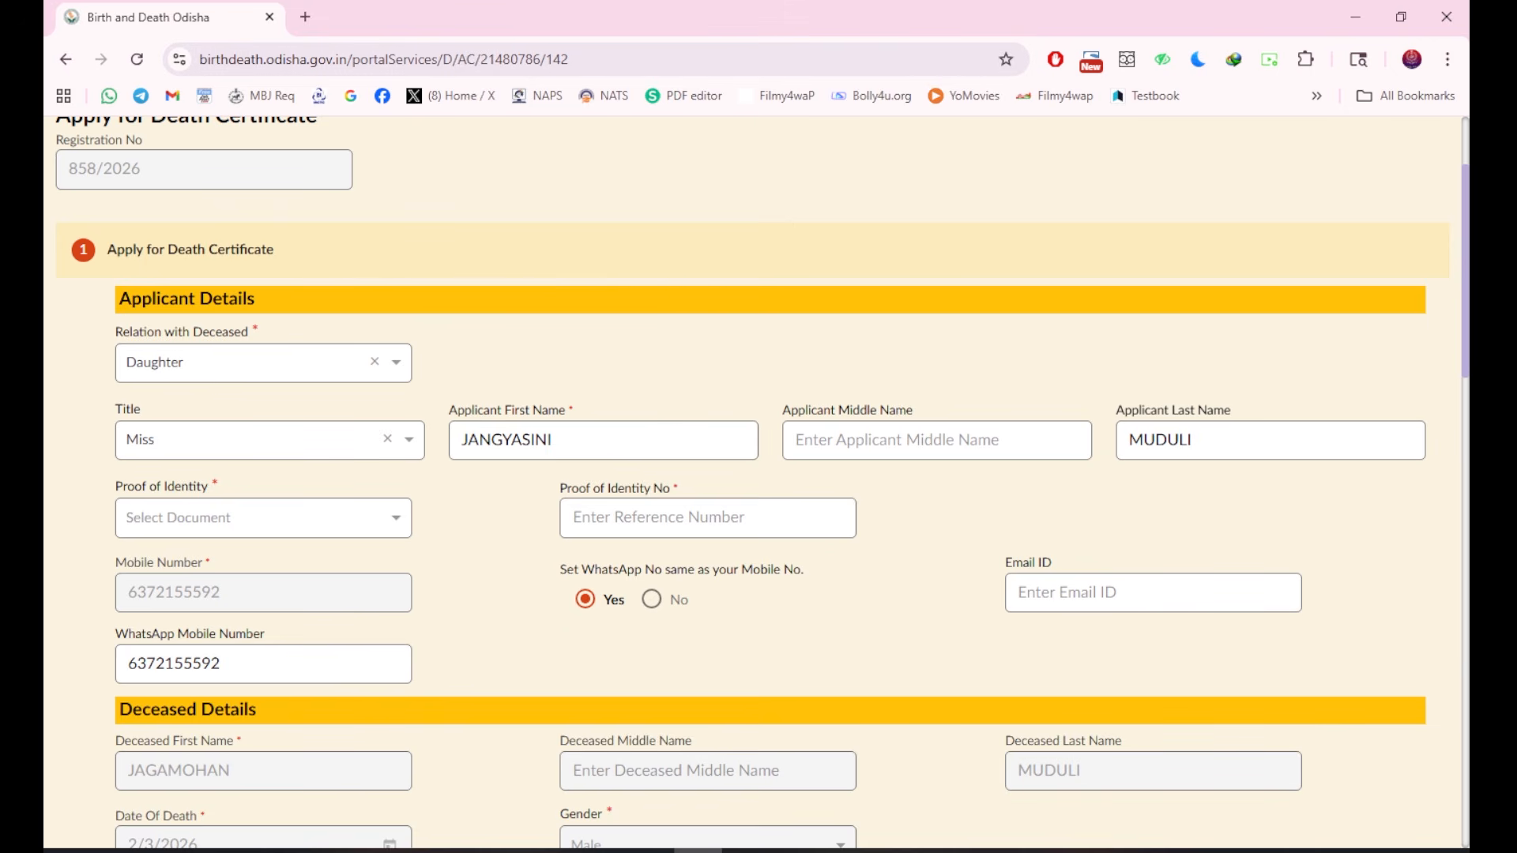
Step: Choose Aadhaar Card as the applicant's proof of identity
{"action": "left_click", "coordinate": [746, 850]}
{"action": "left_click", "coordinate": [301, 524]}
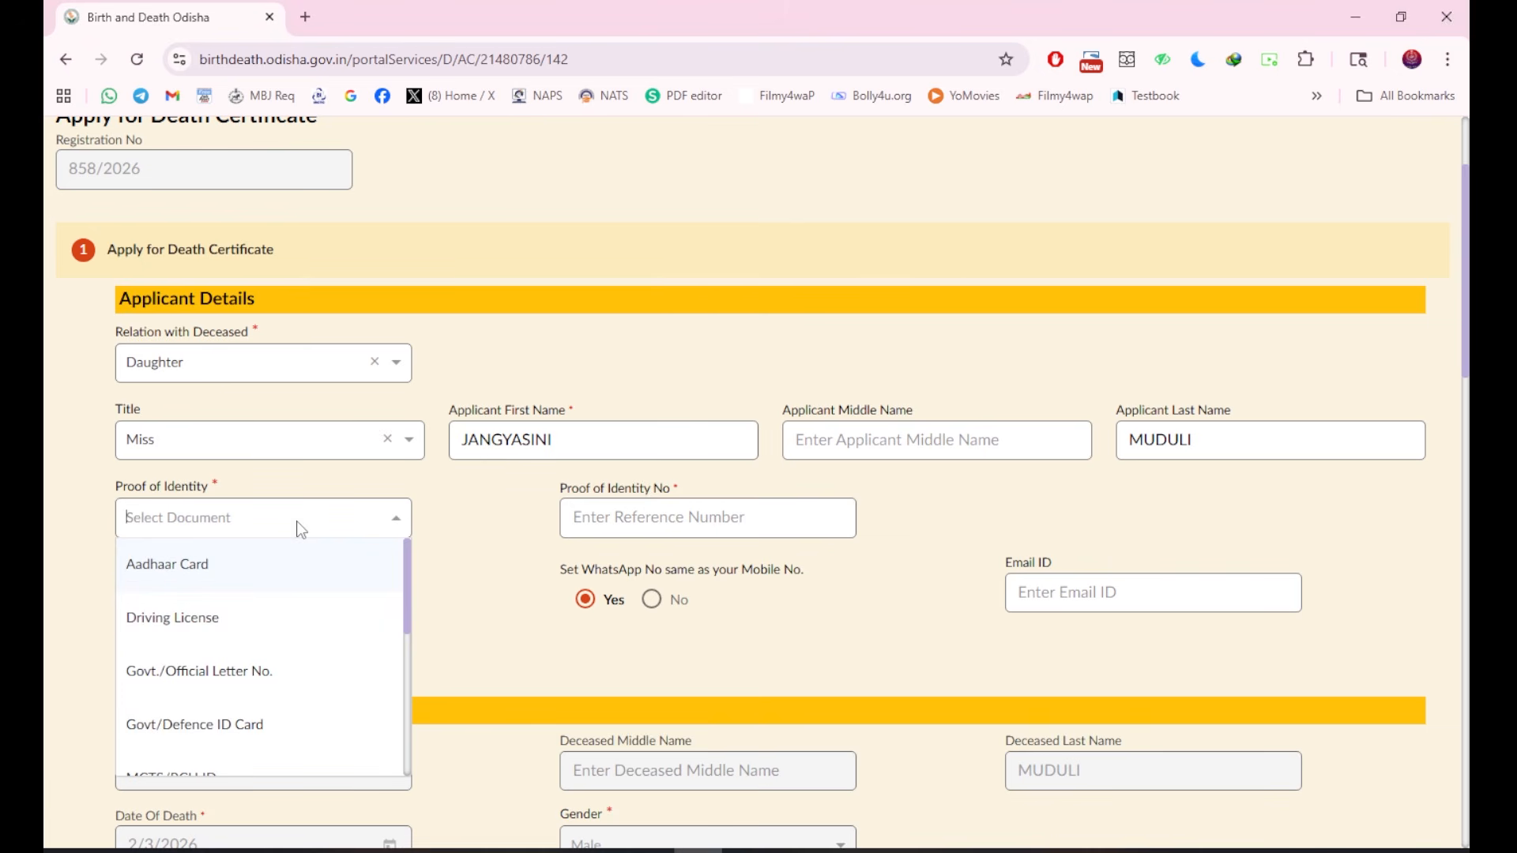
{"action": "left_click", "coordinate": [223, 576]}
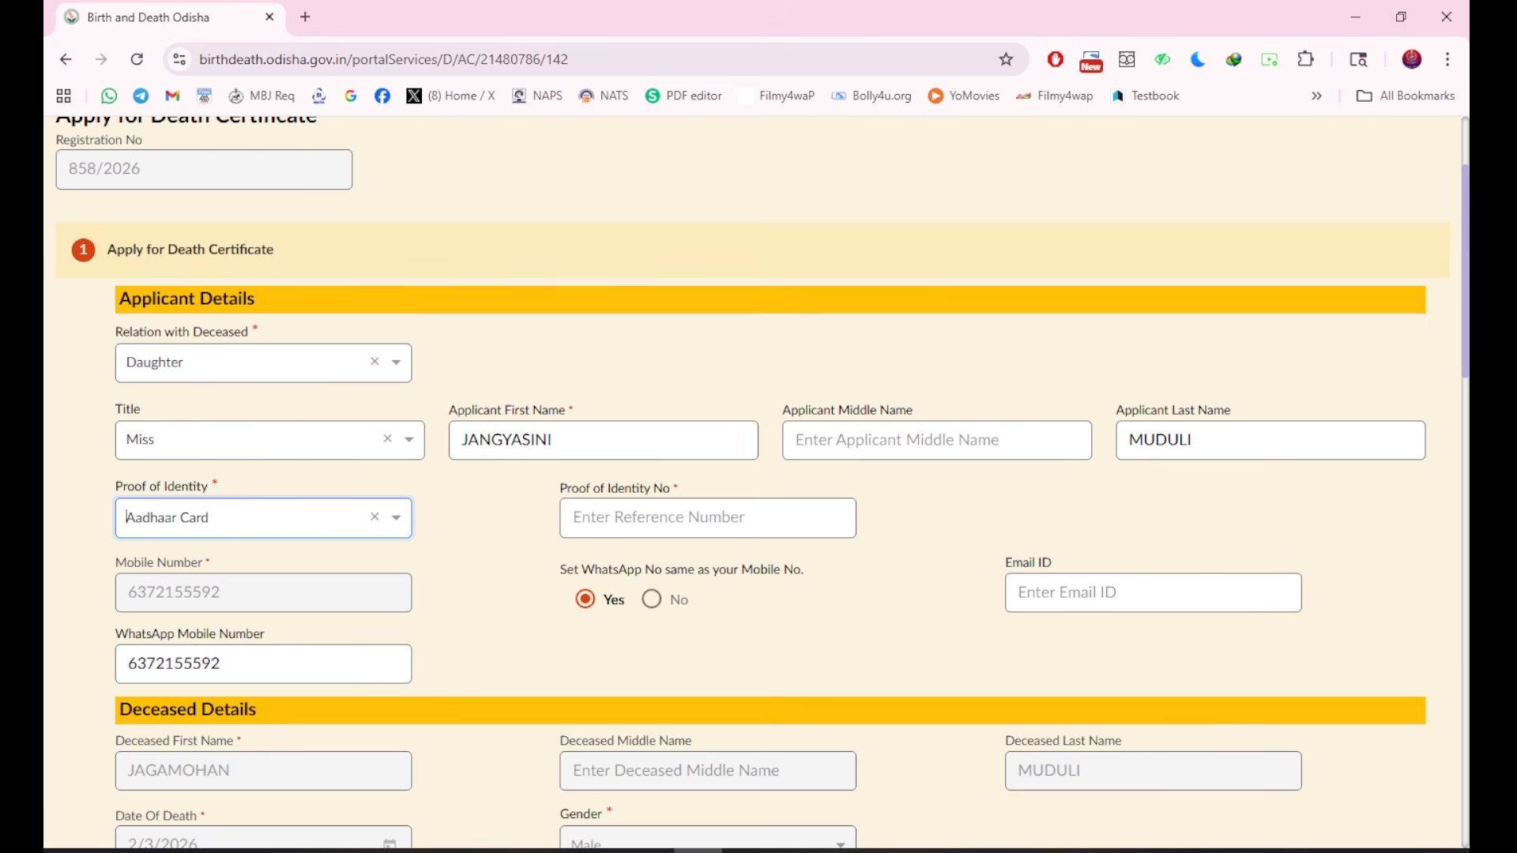
{"action": "left_click", "coordinate": [747, 851]}
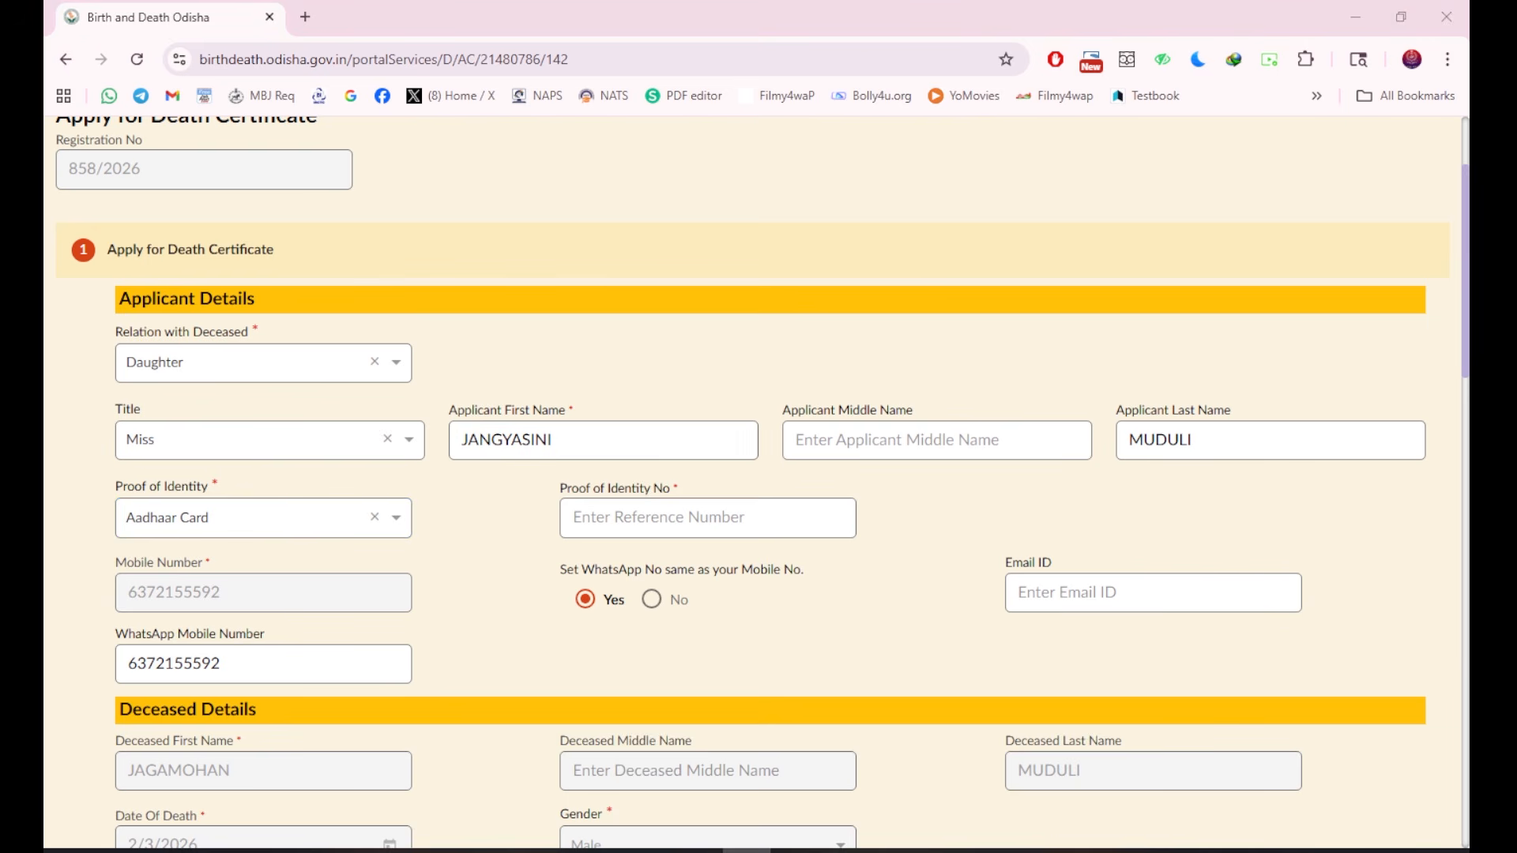
Step: Enter the applicant's Aadhaar number as the proof of identity number
{"action": "left_click", "coordinate": [698, 851]}
{"action": "scroll", "coordinate": [322, 531], "scroll_direction": "down", "scroll_amount": 2}
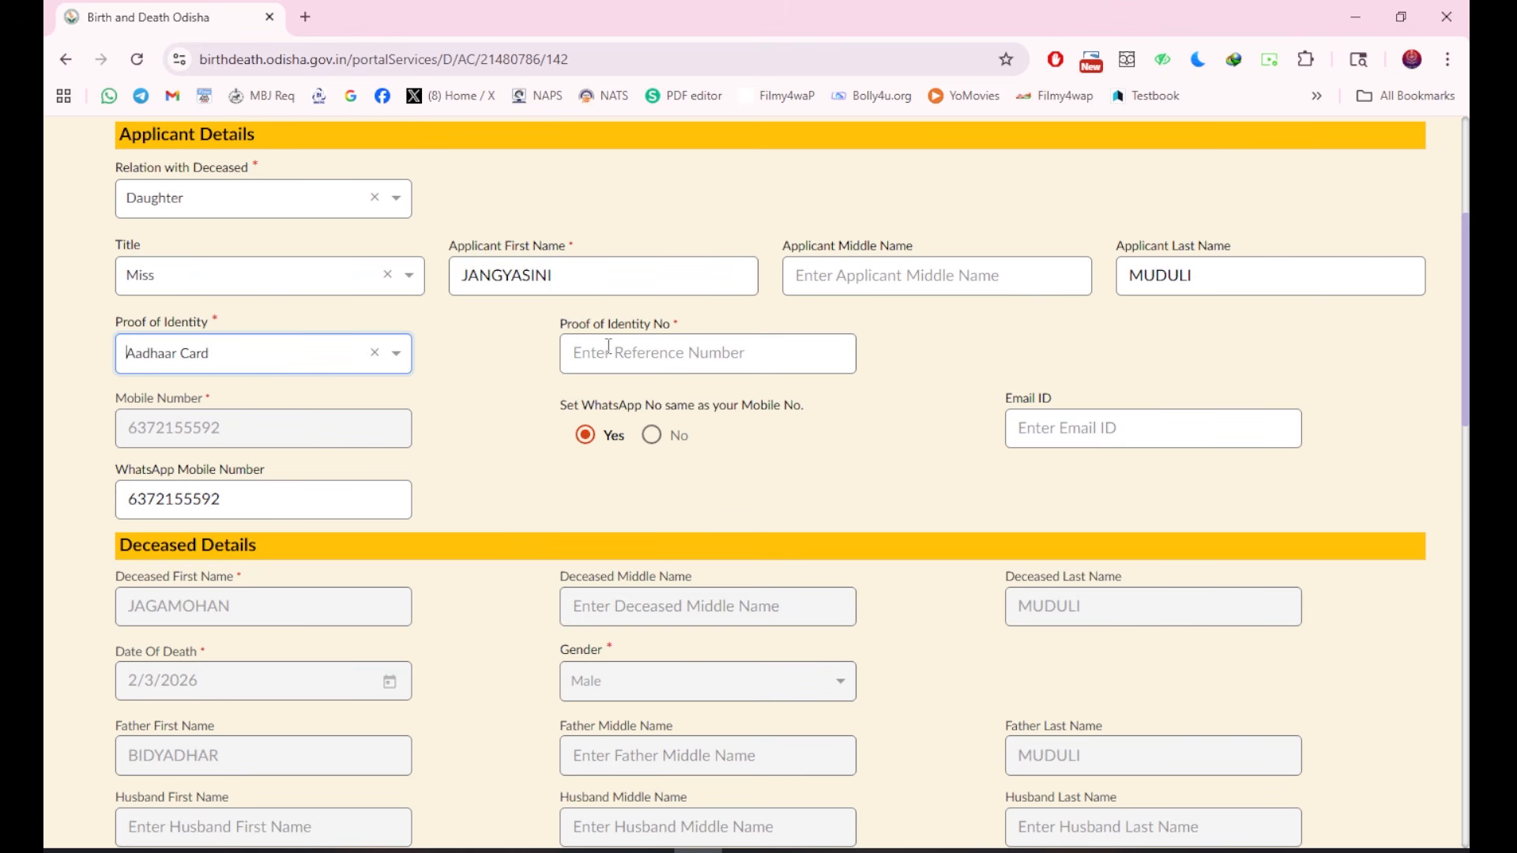
{"action": "left_click", "coordinate": [751, 353]}
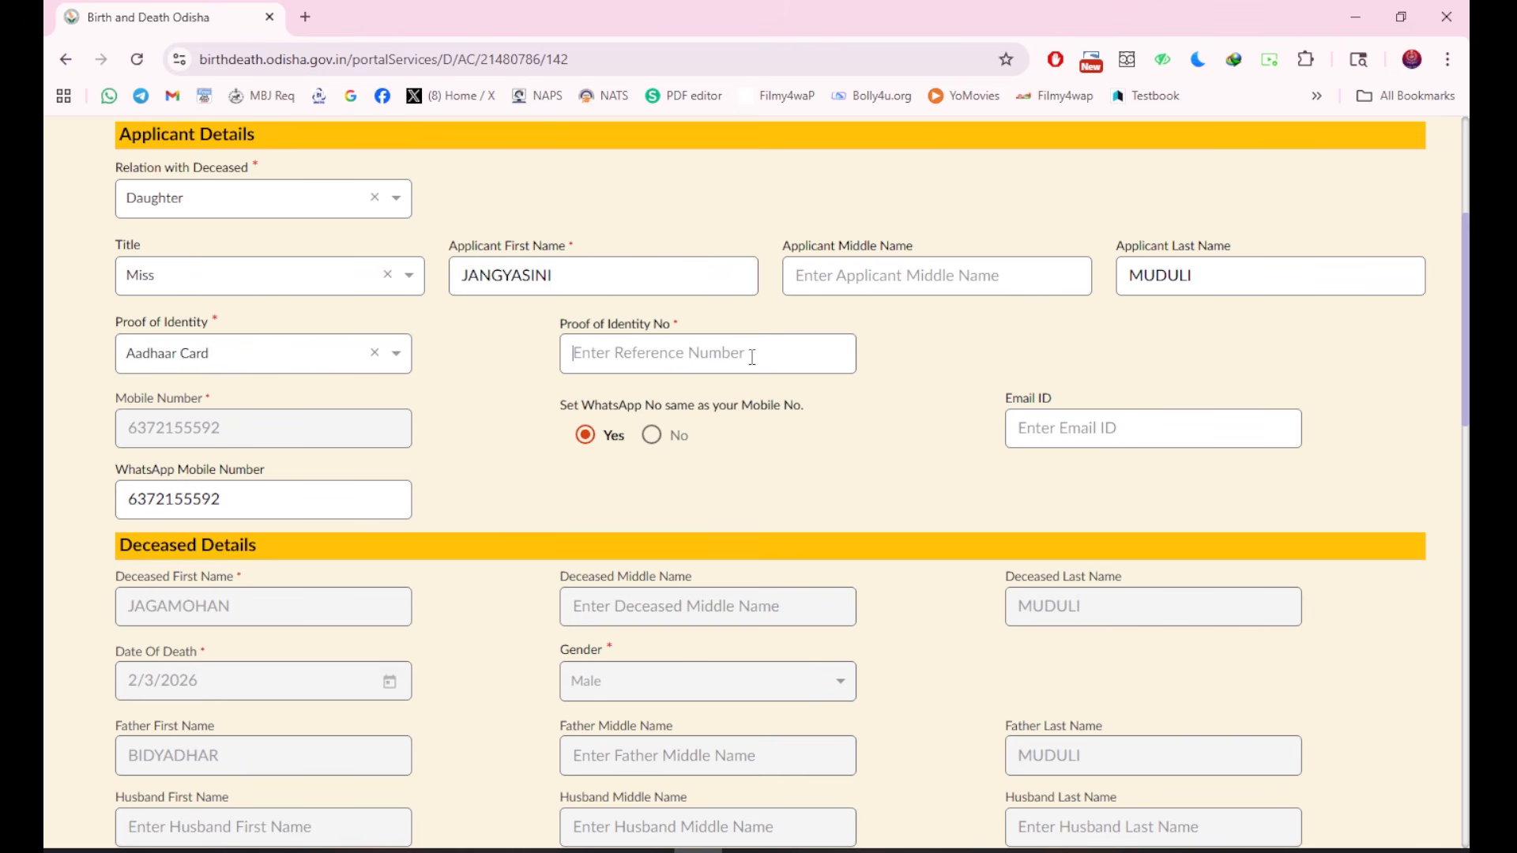
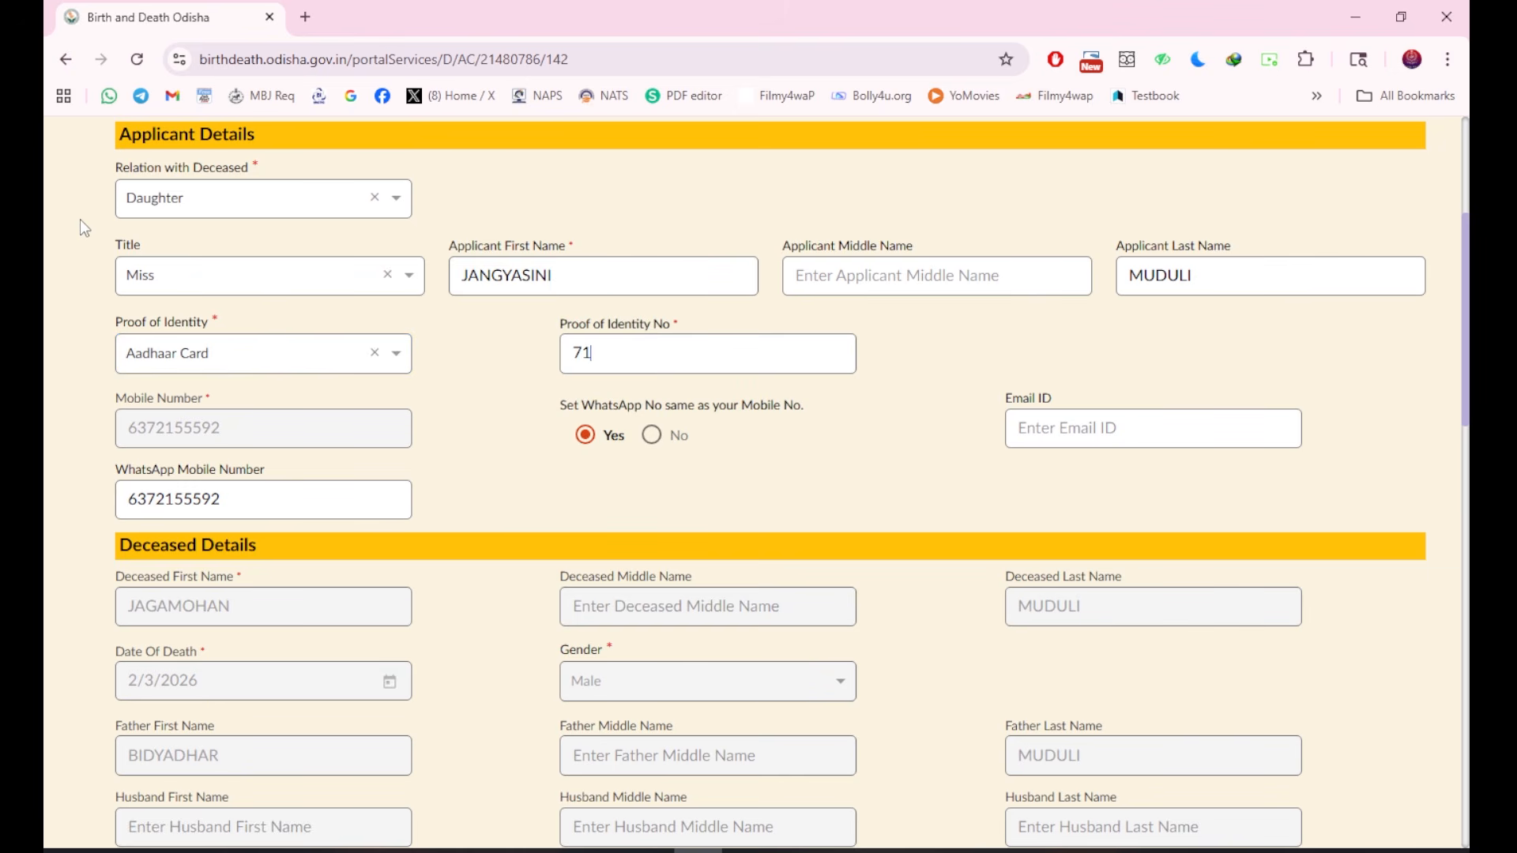
Step: Fill in the applicant's e-mail address, keeping the WhatsApp number the same as the mobile number
{"action": "scroll", "coordinate": [553, 366], "scroll_direction": "down", "scroll_amount": 2}
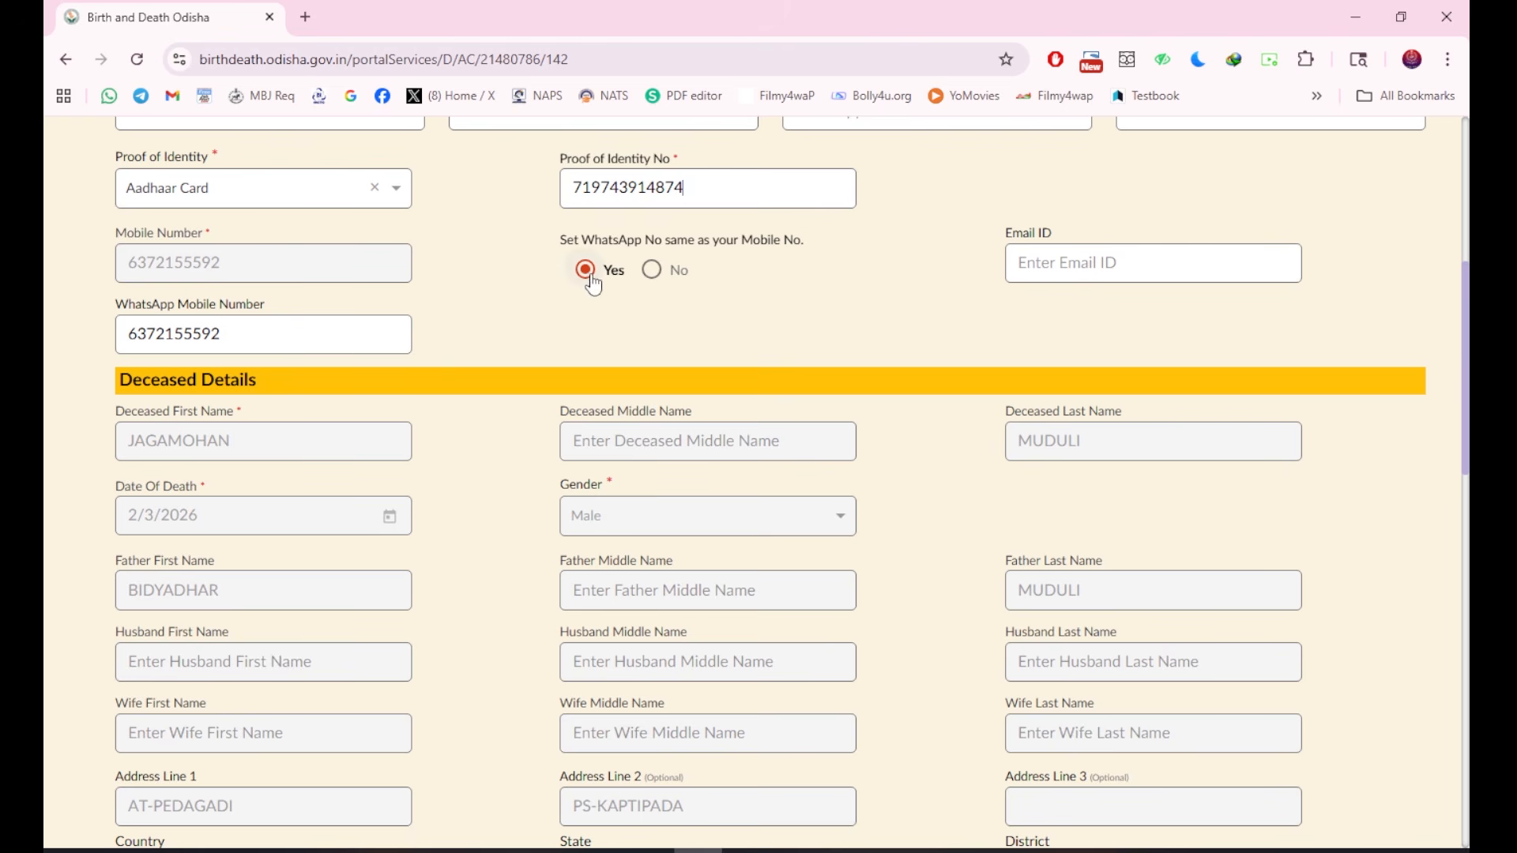
{"action": "left_click", "coordinate": [1066, 271]}
{"action": "key", "text": "ctrl+v"}
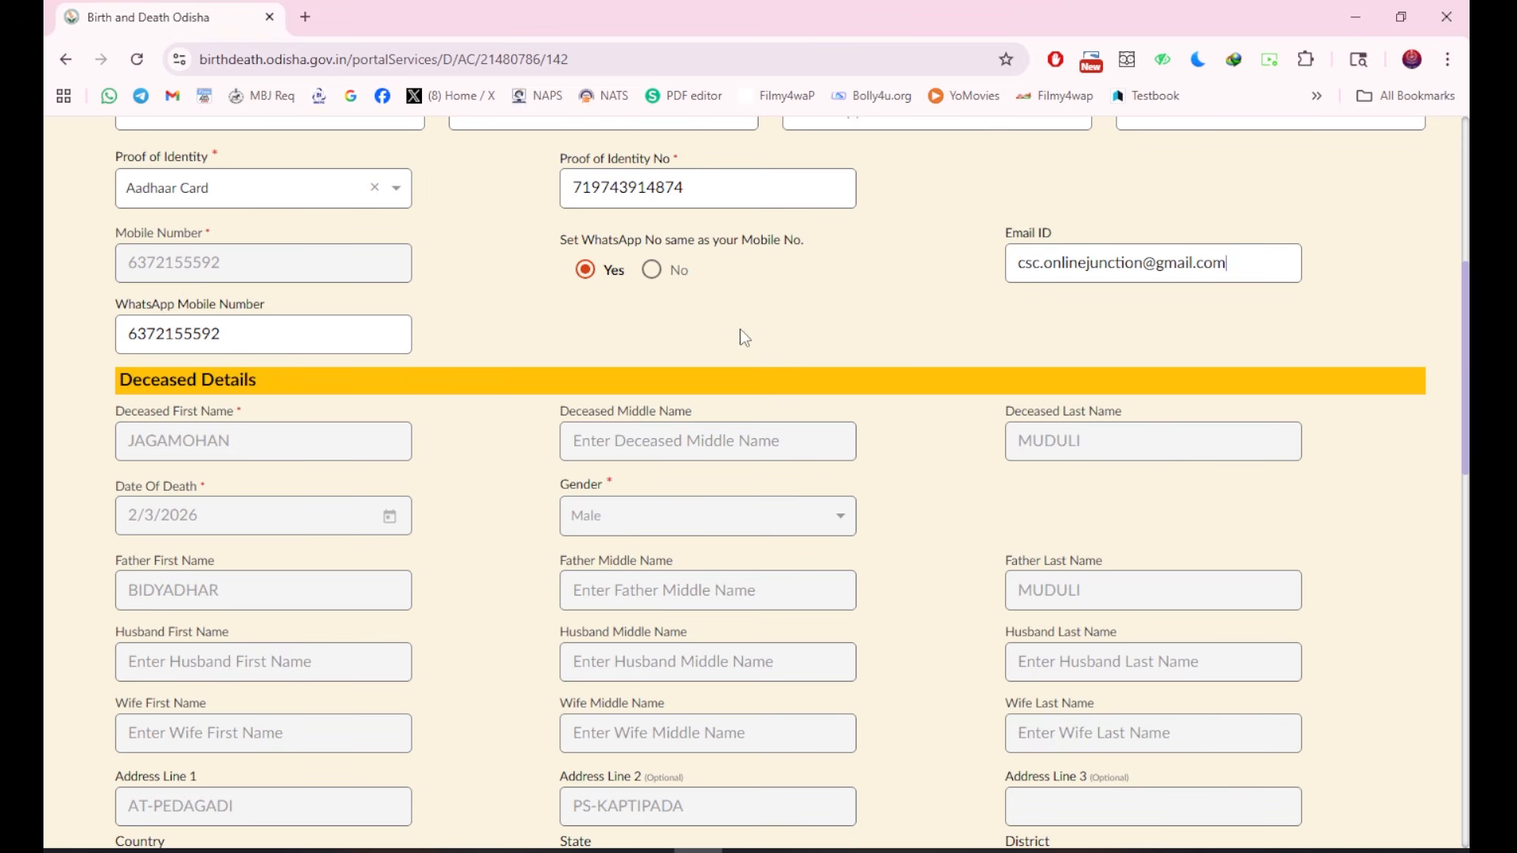
Step: Review the prefilled deceased details and enter NEW DEATH CERTIFICATE as the remark under Other Details
{"action": "scroll", "coordinate": [424, 351], "scroll_direction": "down", "scroll_amount": 2}
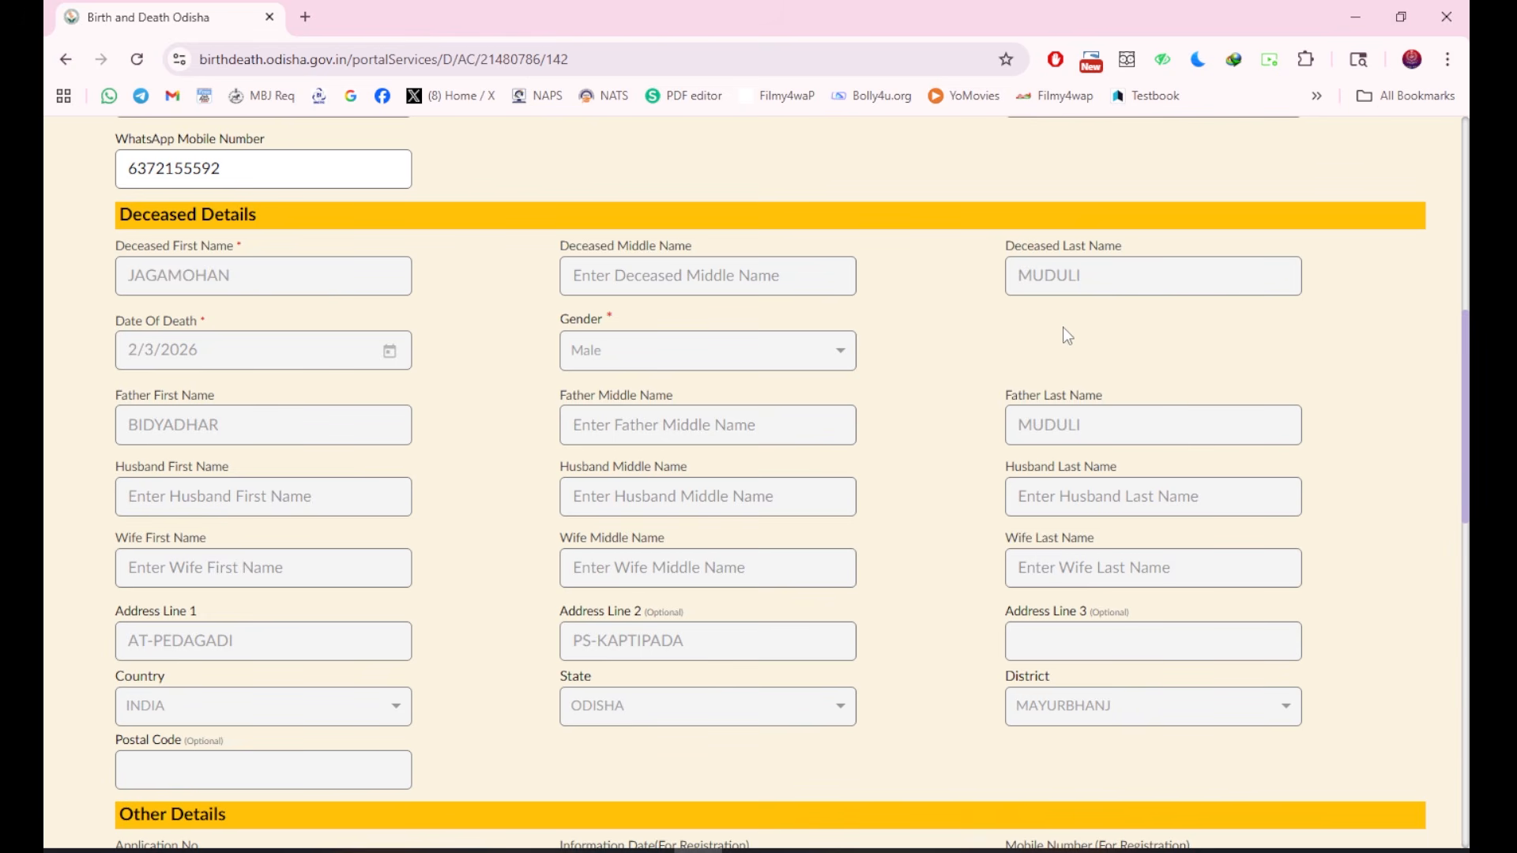
{"action": "scroll", "coordinate": [1059, 334], "scroll_direction": "down", "scroll_amount": 2}
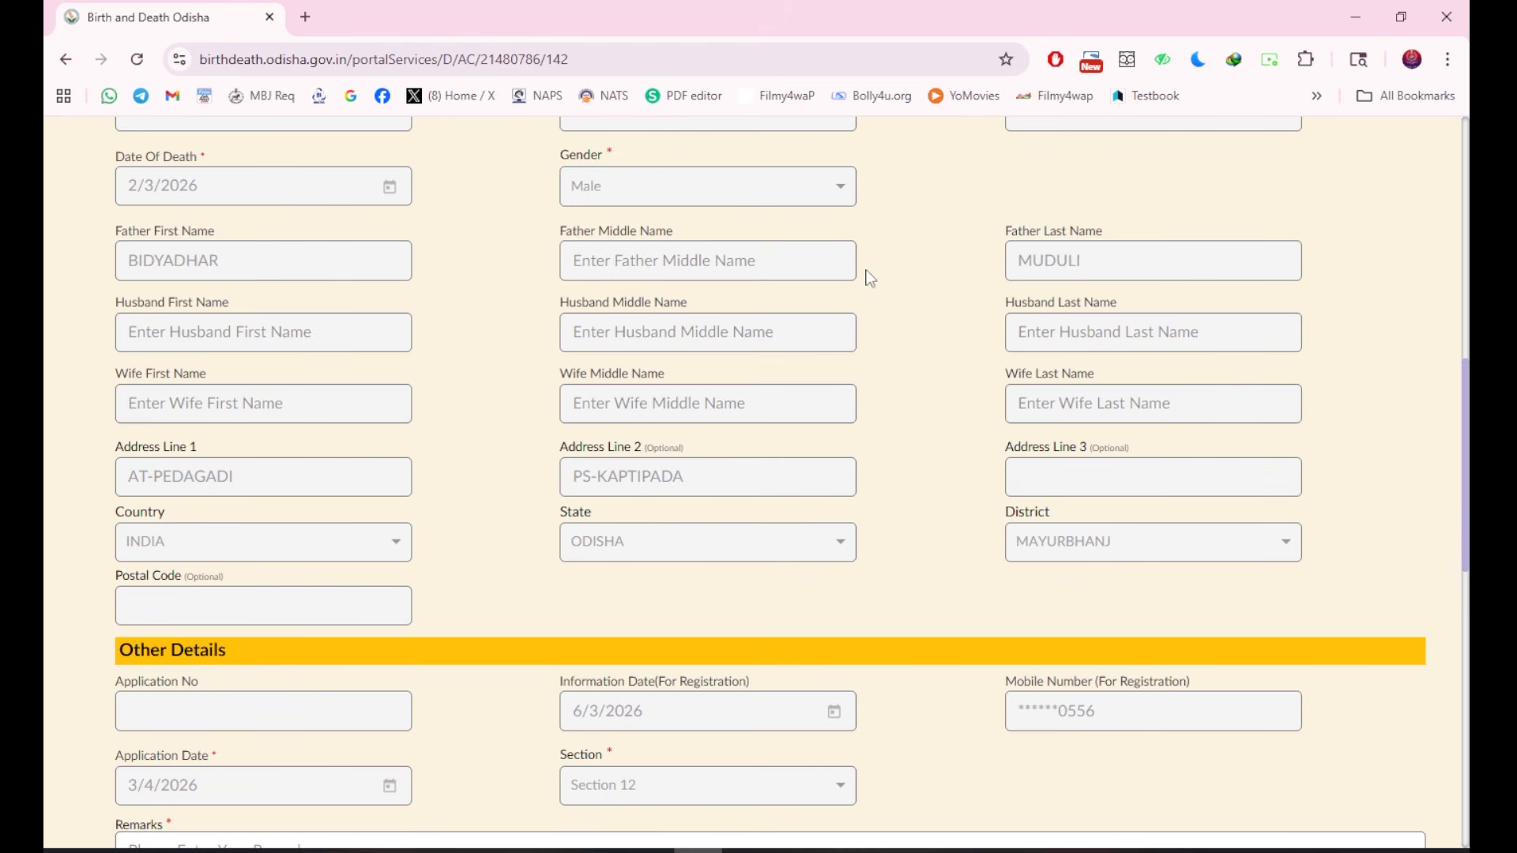
{"action": "scroll", "coordinate": [448, 406], "scroll_direction": "down", "scroll_amount": 4}
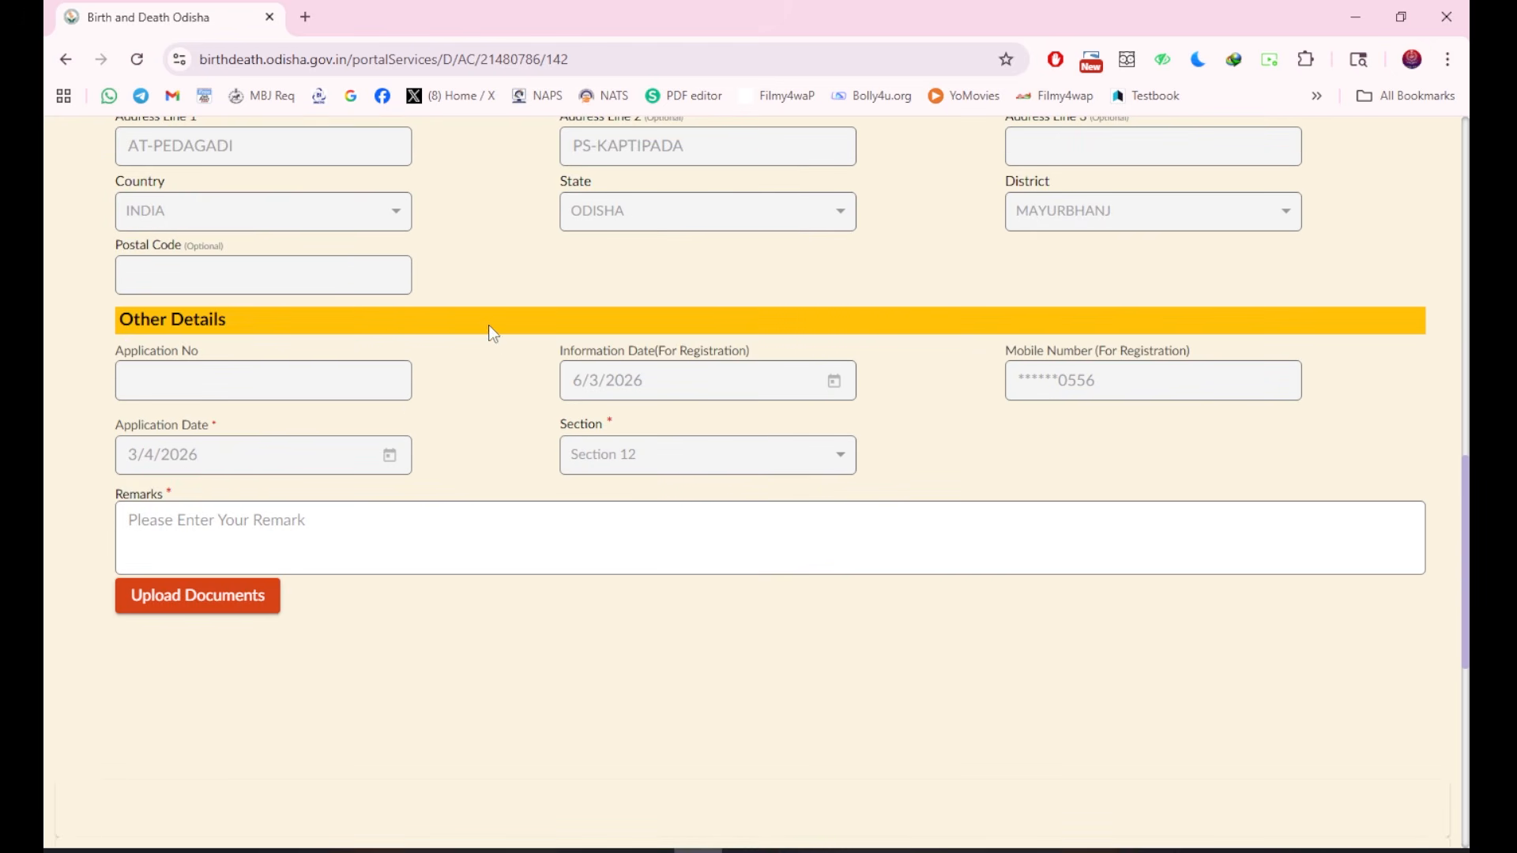
{"action": "scroll", "coordinate": [489, 330], "scroll_direction": "up", "scroll_amount": 8}
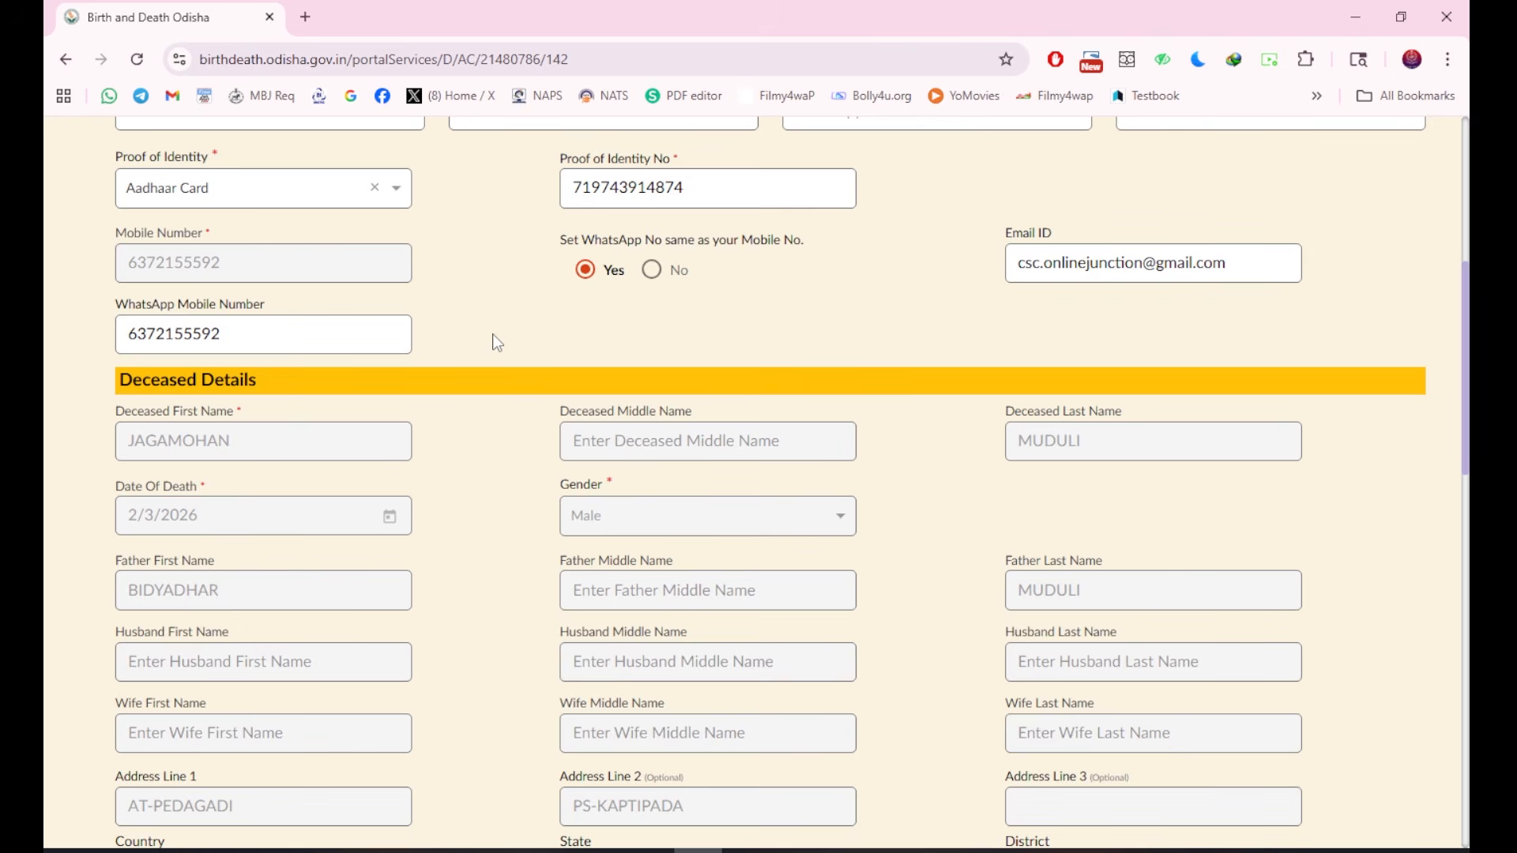
{"action": "scroll", "coordinate": [494, 340], "scroll_direction": "down", "scroll_amount": 11}
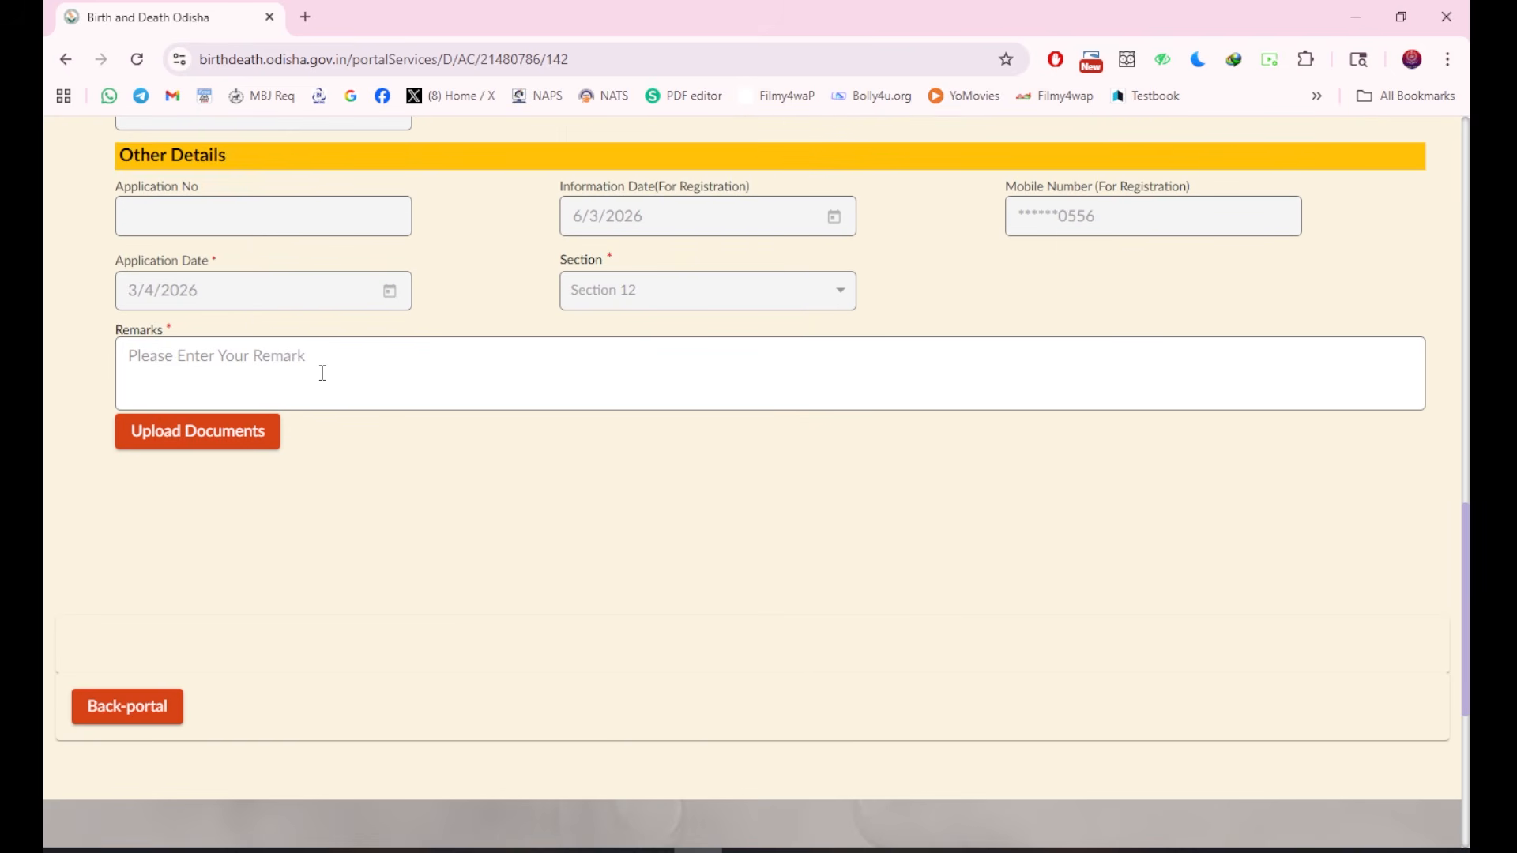
{"action": "left_click", "coordinate": [294, 371]}
{"action": "type", "text": "NEW DE"}
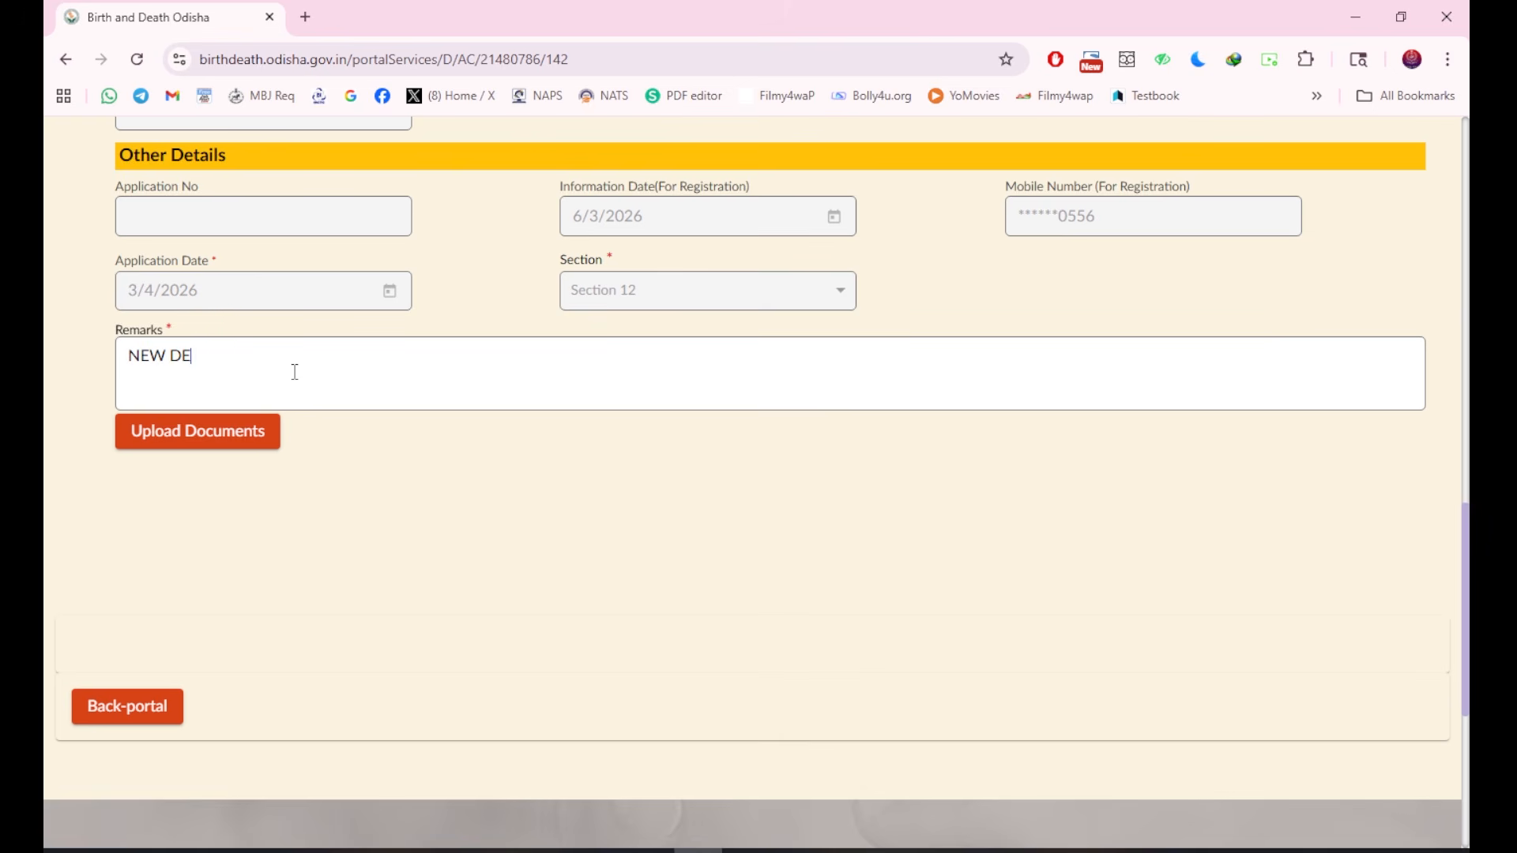
{"action": "type", "text": "ATH CERTIFICATE"}
Step: Check the completed form, open the document upload section and set the document category to ID/Address Proof of Applicant
{"action": "scroll", "coordinate": [513, 703], "scroll_direction": "up", "scroll_amount": 15}
{"action": "scroll", "coordinate": [467, 707], "scroll_direction": "down", "scroll_amount": 9}
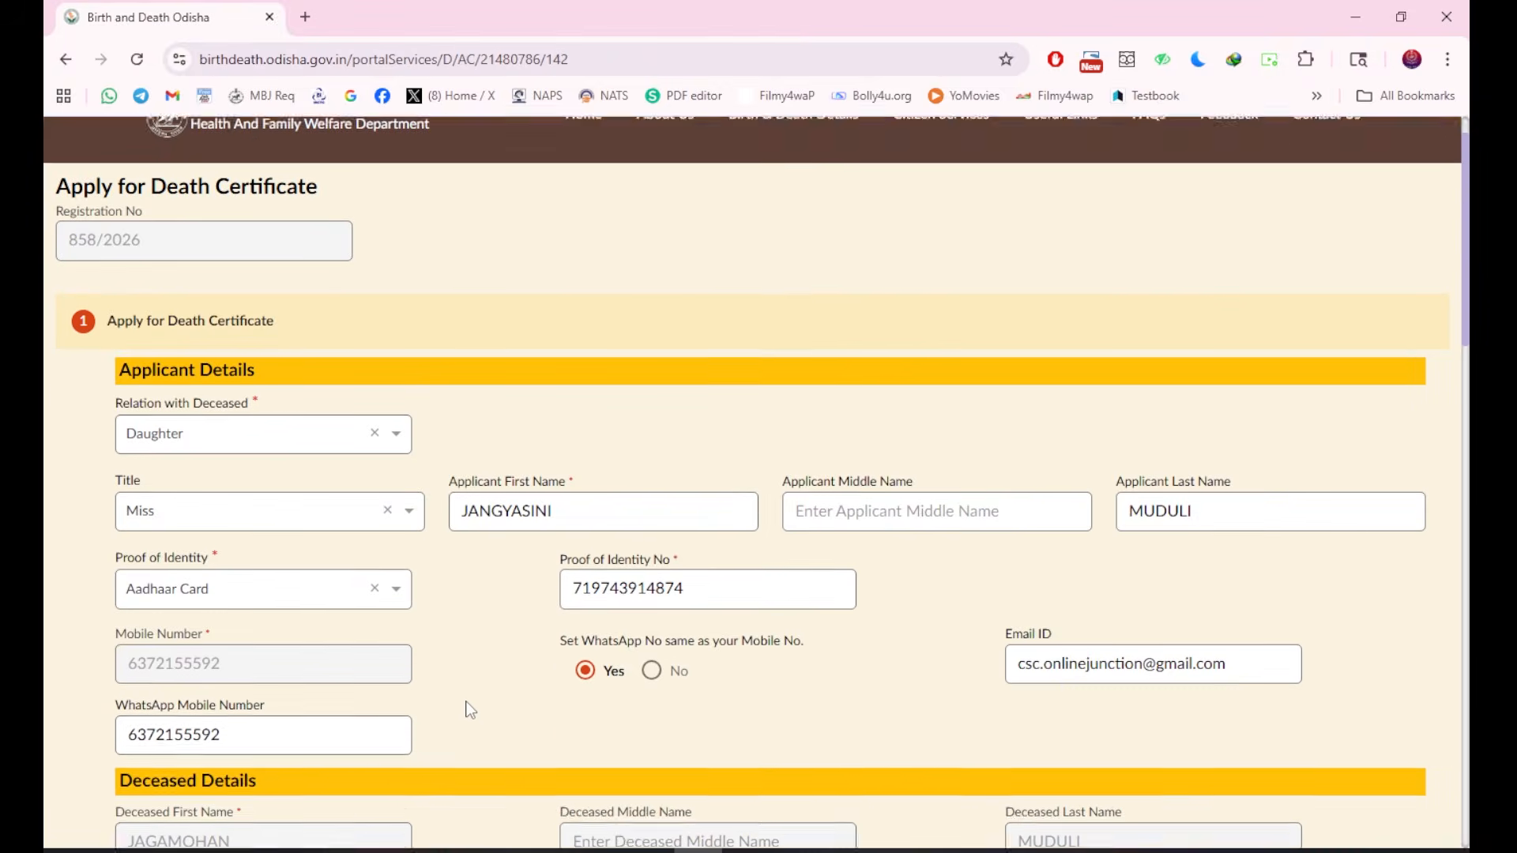
{"action": "scroll", "coordinate": [392, 579], "scroll_direction": "down", "scroll_amount": 9}
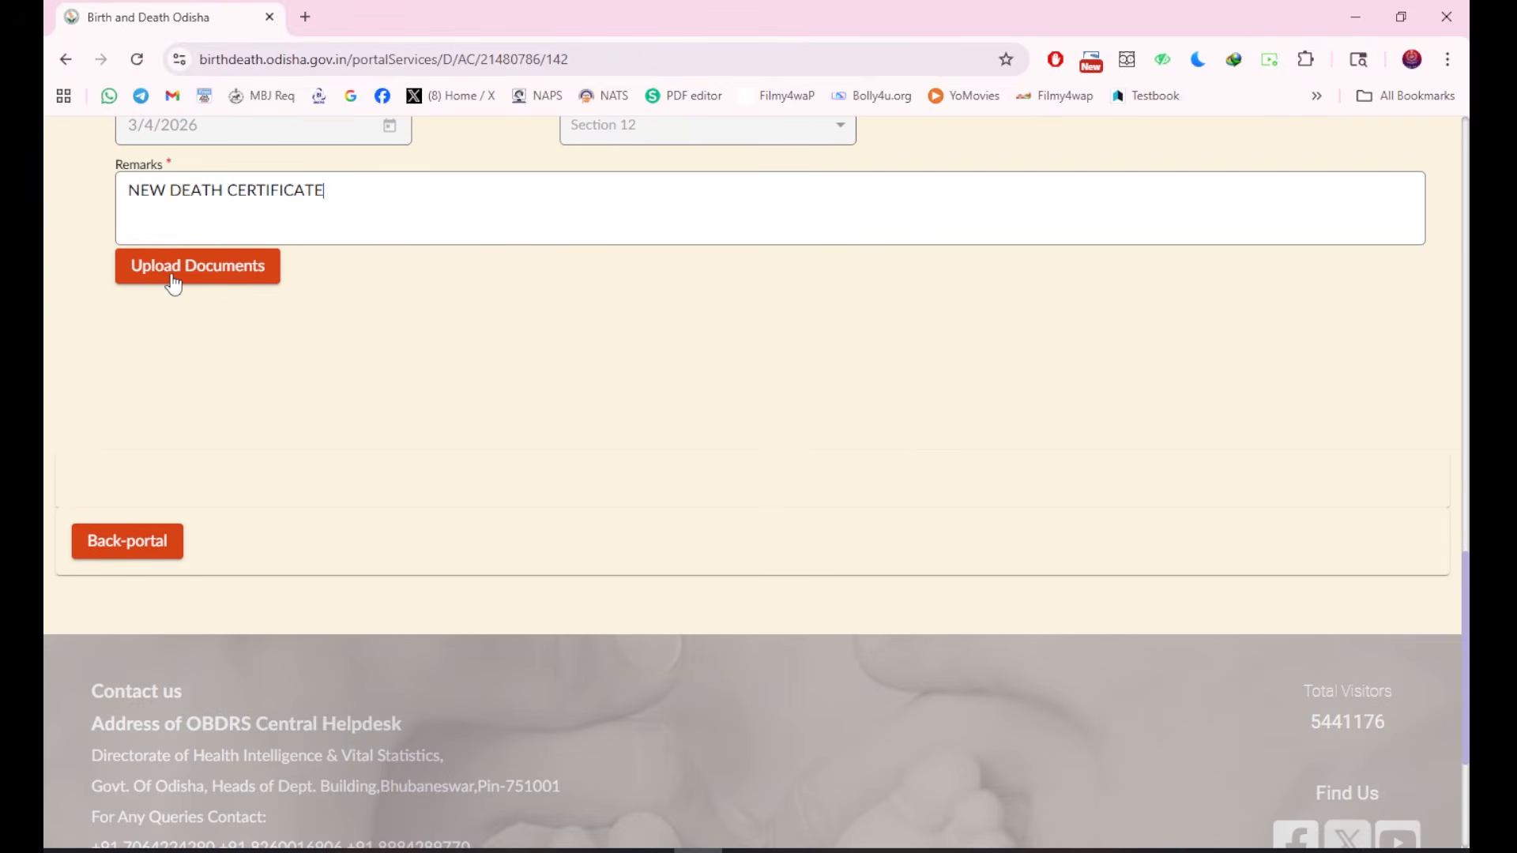
{"action": "left_click", "coordinate": [175, 280]}
{"action": "left_click", "coordinate": [206, 477]}
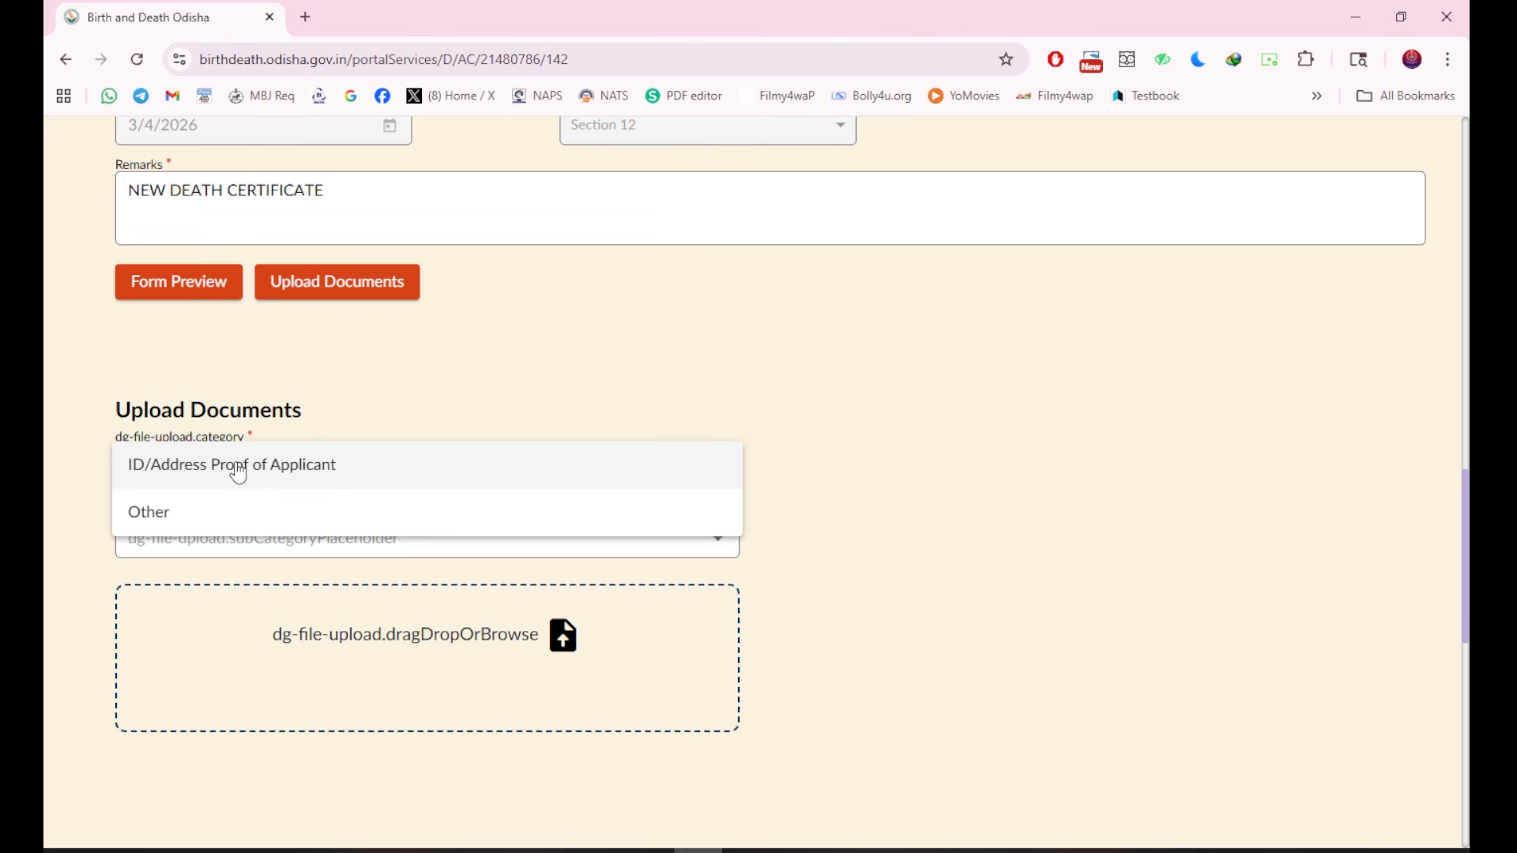
{"action": "left_click", "coordinate": [239, 472]}
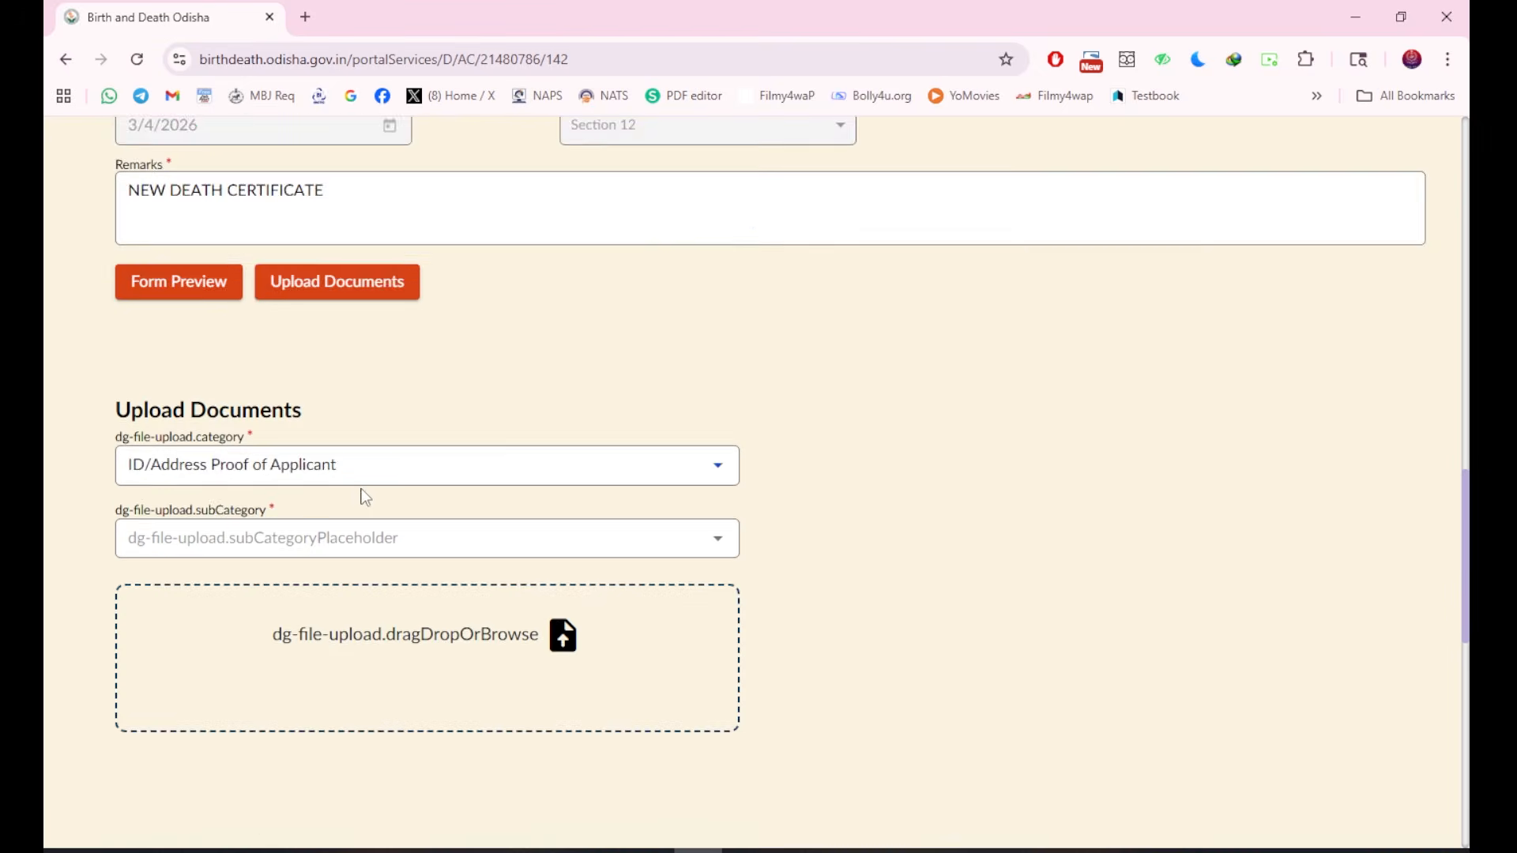
Step: Set the document sub-category to Aadhaar Card and upload the image of the applicant's Aadhaar card
{"action": "scroll", "coordinate": [332, 497], "scroll_direction": "down", "scroll_amount": 2}
{"action": "left_click", "coordinate": [301, 387]}
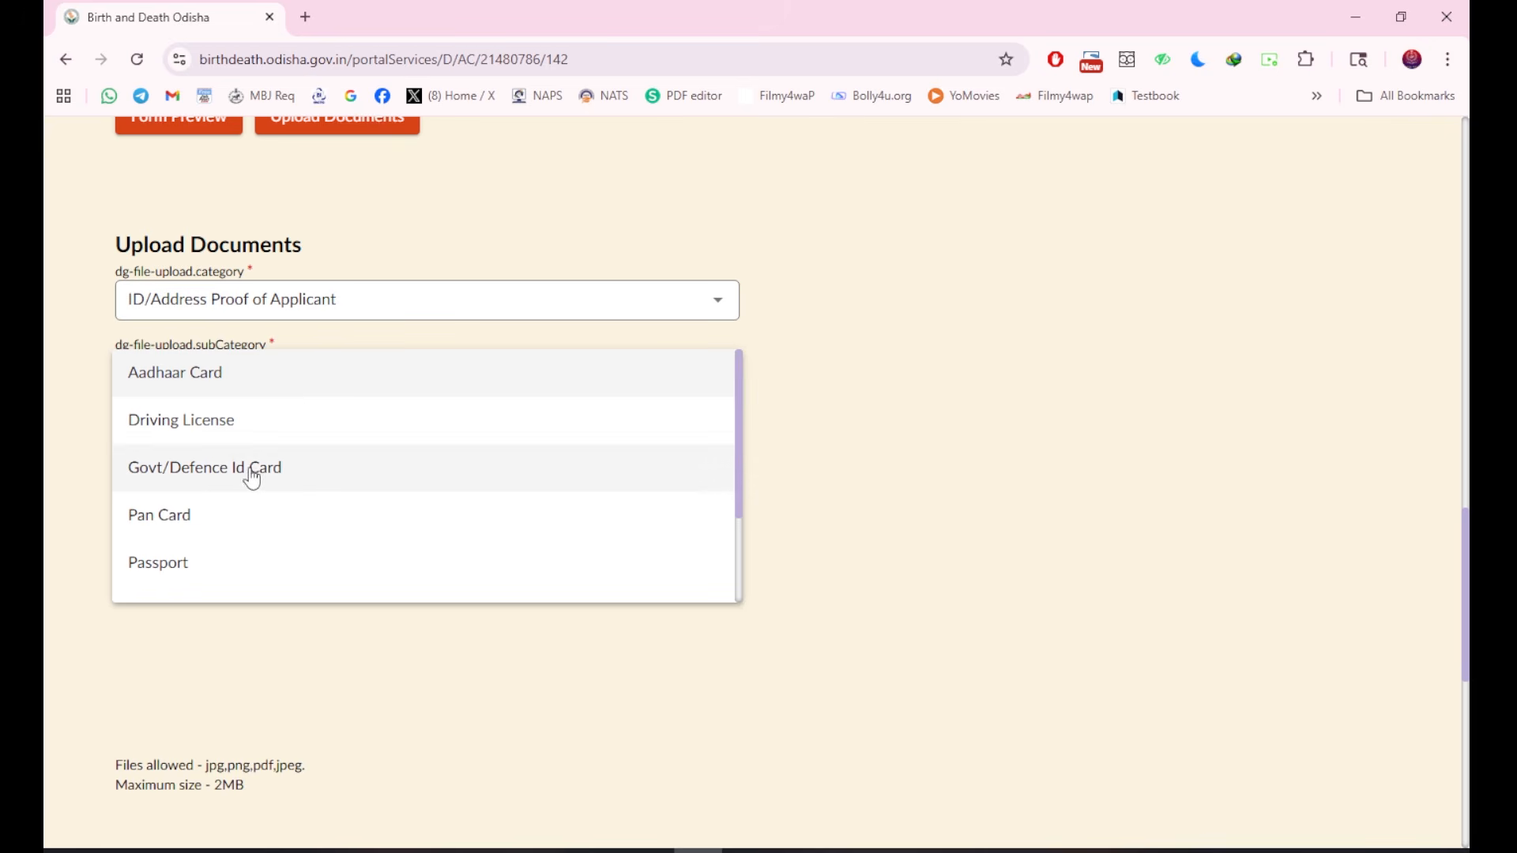
{"action": "left_click", "coordinate": [196, 387]}
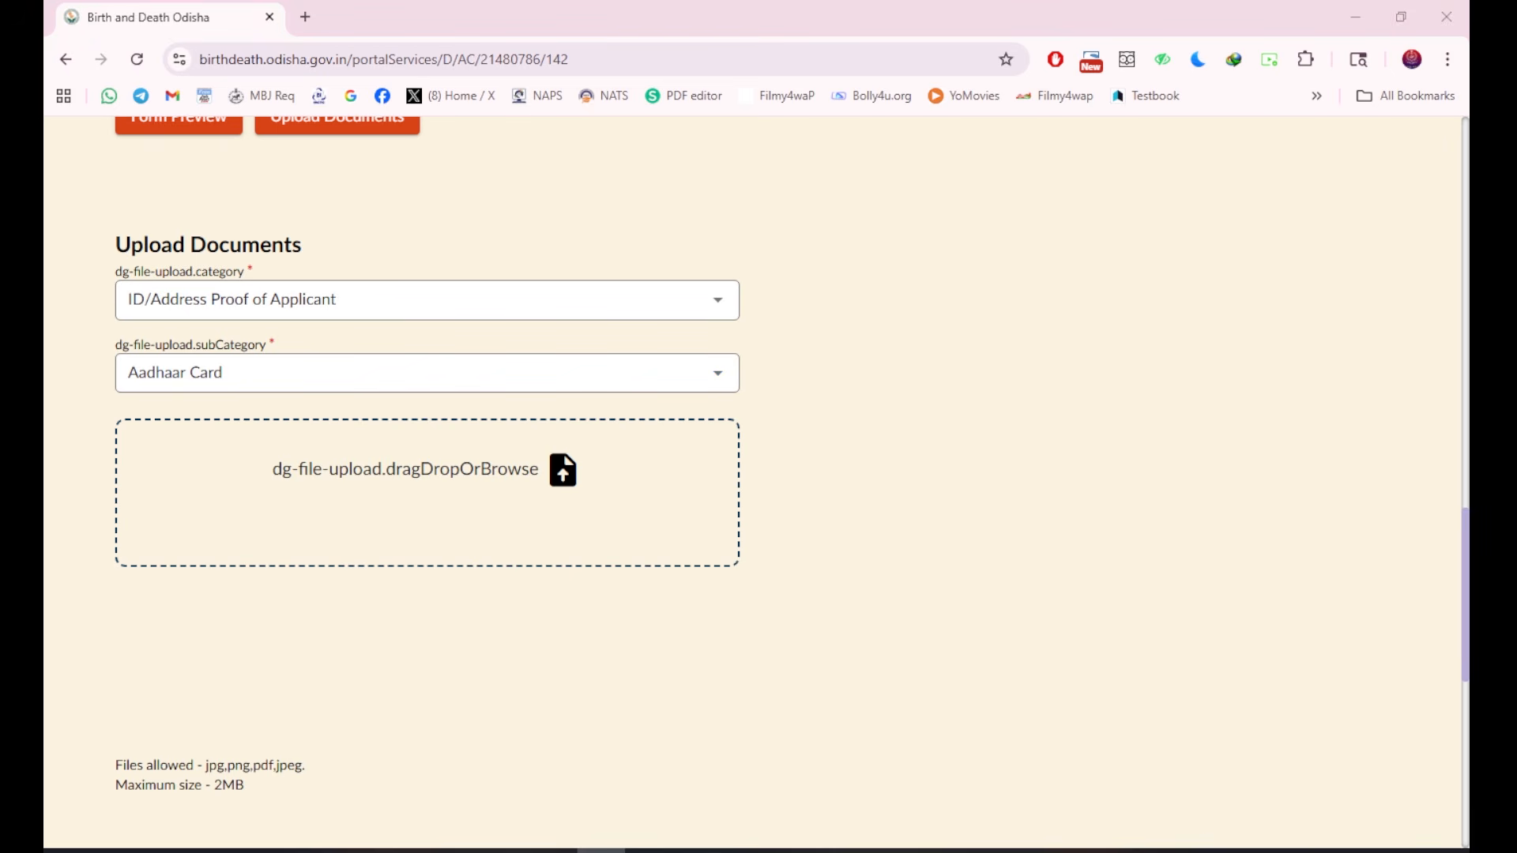
{"action": "left_click_drag", "start_coordinate": [182, 348], "coordinate": [328, 467]}
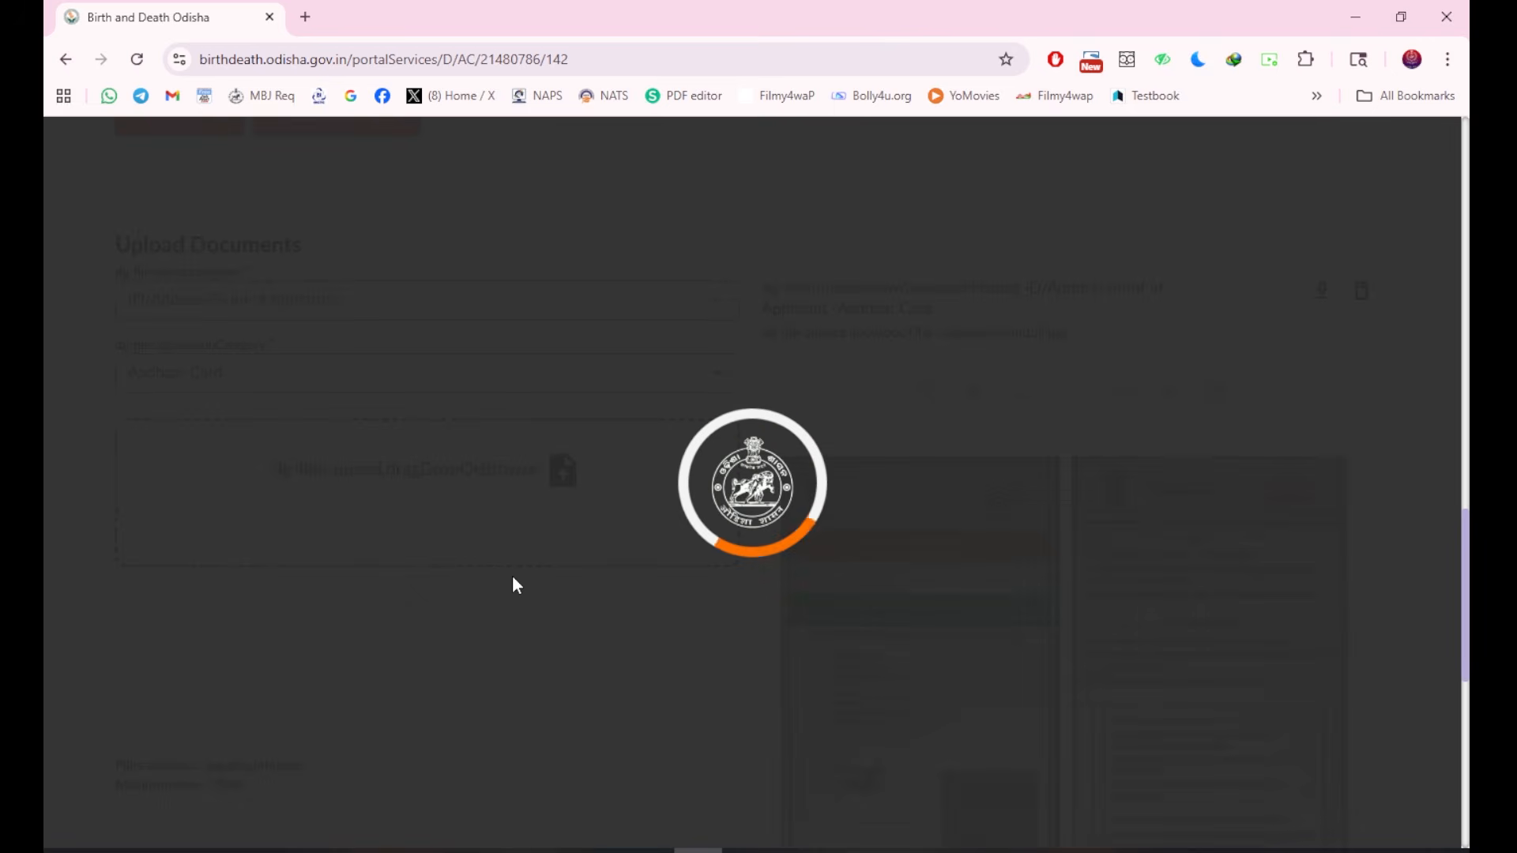
{"action": "scroll", "coordinate": [659, 602], "scroll_direction": "down", "scroll_amount": 2}
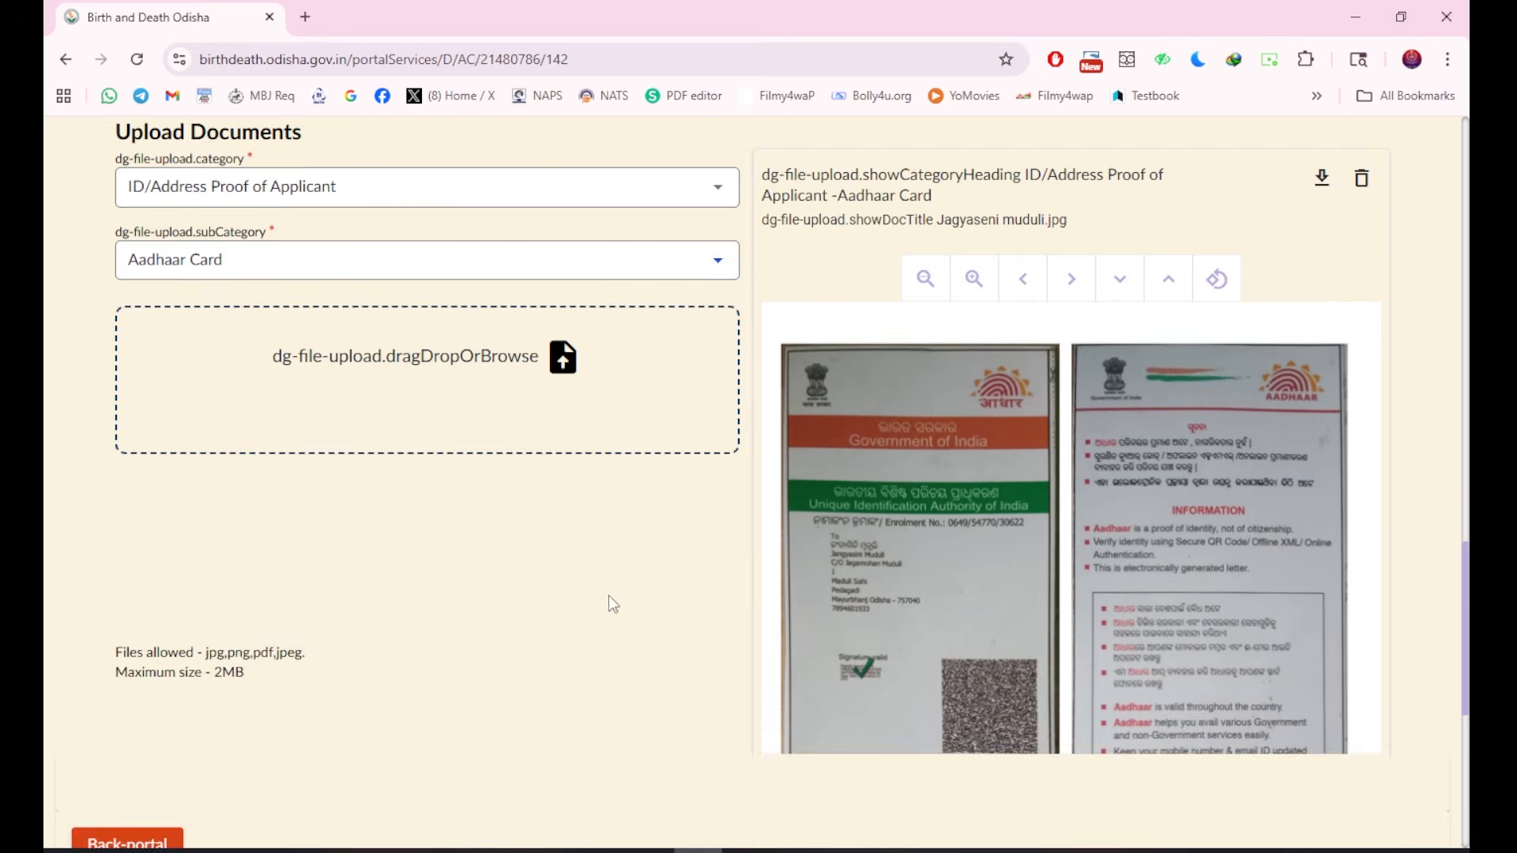
Step: Upload Discharge.jpg under category Other with sub-category Deceased ID proof/Hospital Discharge Certificate
{"action": "scroll", "coordinate": [406, 481], "scroll_direction": "up", "scroll_amount": 5}
{"action": "left_click", "coordinate": [383, 468]}
{"action": "left_click", "coordinate": [281, 515]}
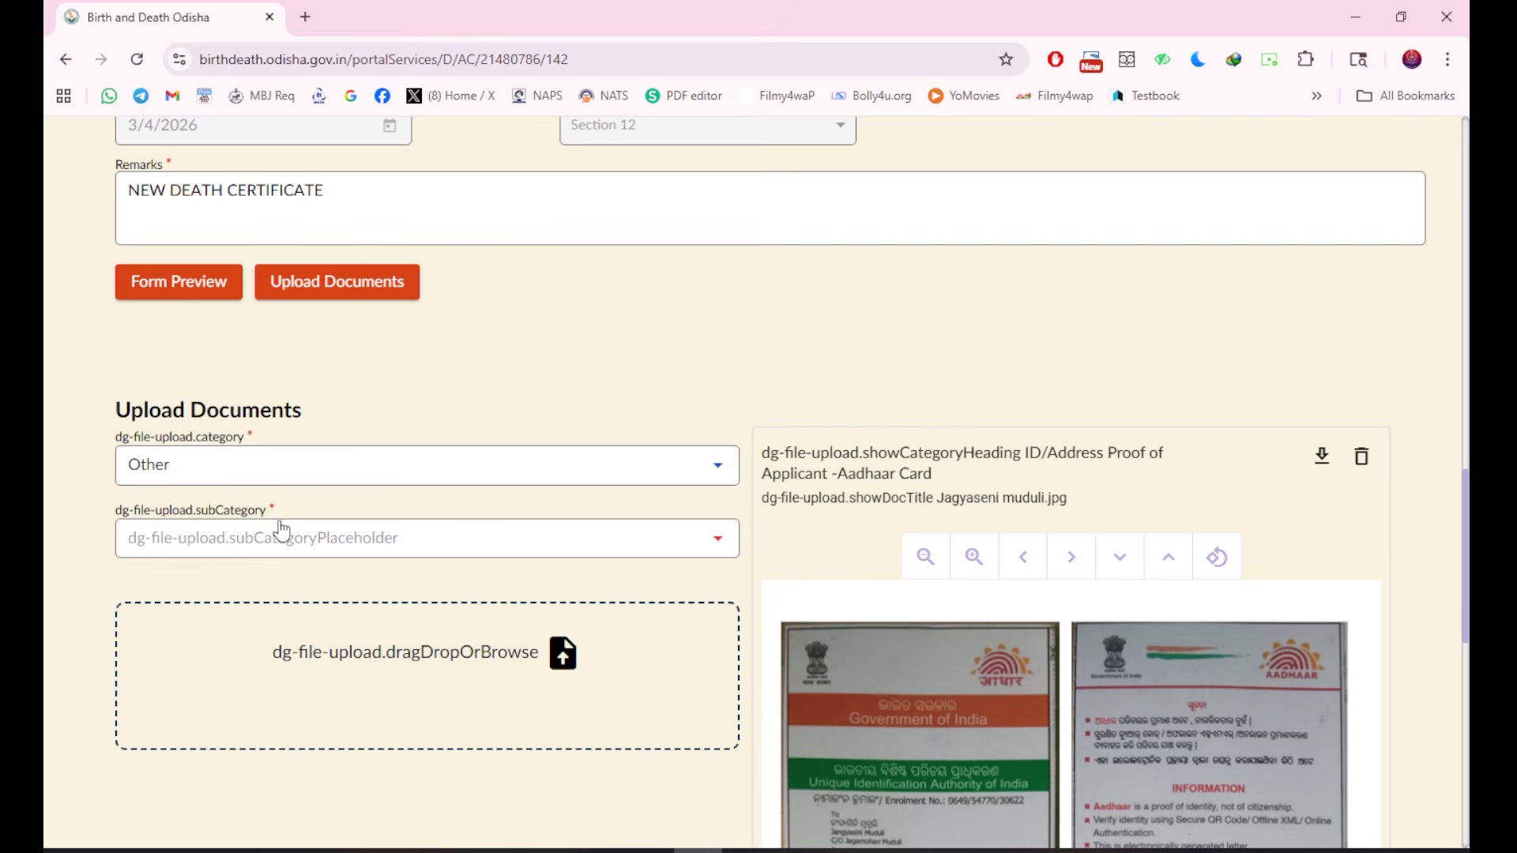
{"action": "left_click", "coordinate": [290, 533]}
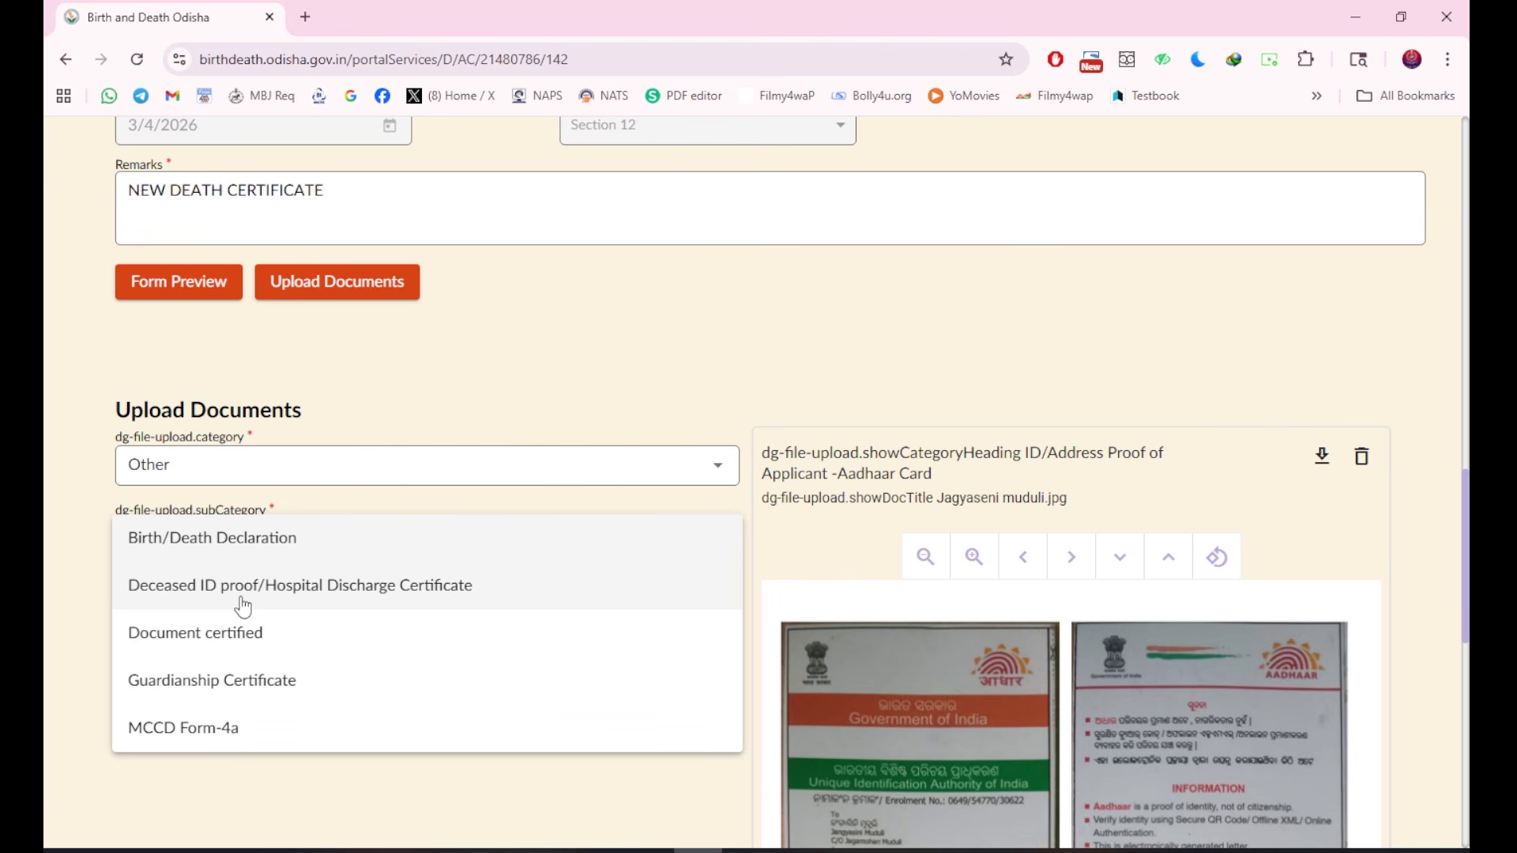
{"action": "left_click", "coordinate": [355, 596]}
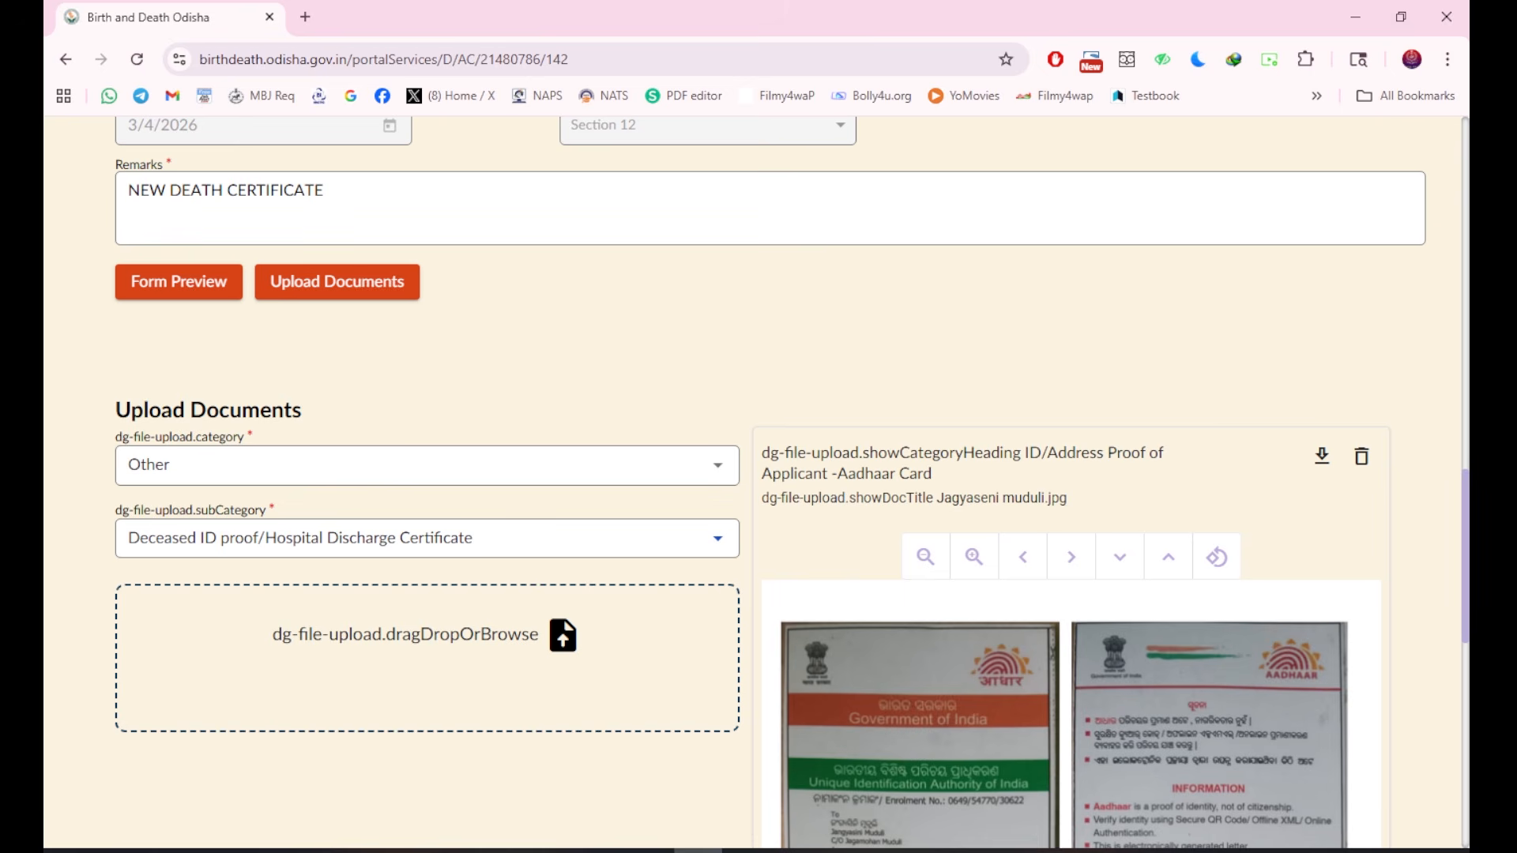
{"action": "left_click_drag", "start_coordinate": [351, 658], "coordinate": [398, 661]}
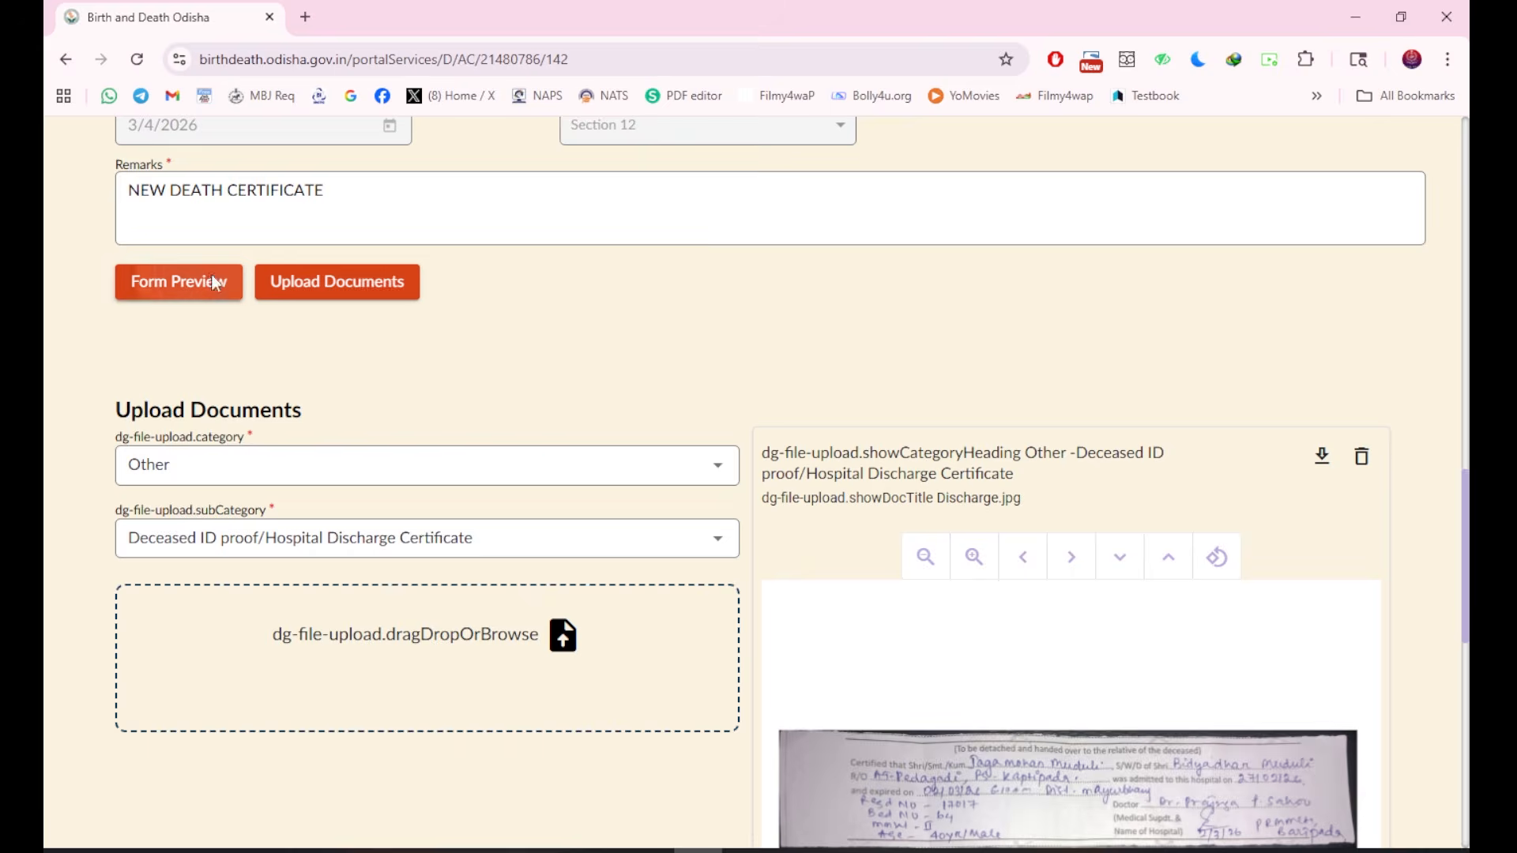
Step: Preview the death certificate form, check the applicant and address details, and submit the application
{"action": "left_click", "coordinate": [210, 281]}
{"action": "scroll", "coordinate": [842, 433], "scroll_direction": "down", "scroll_amount": 5}
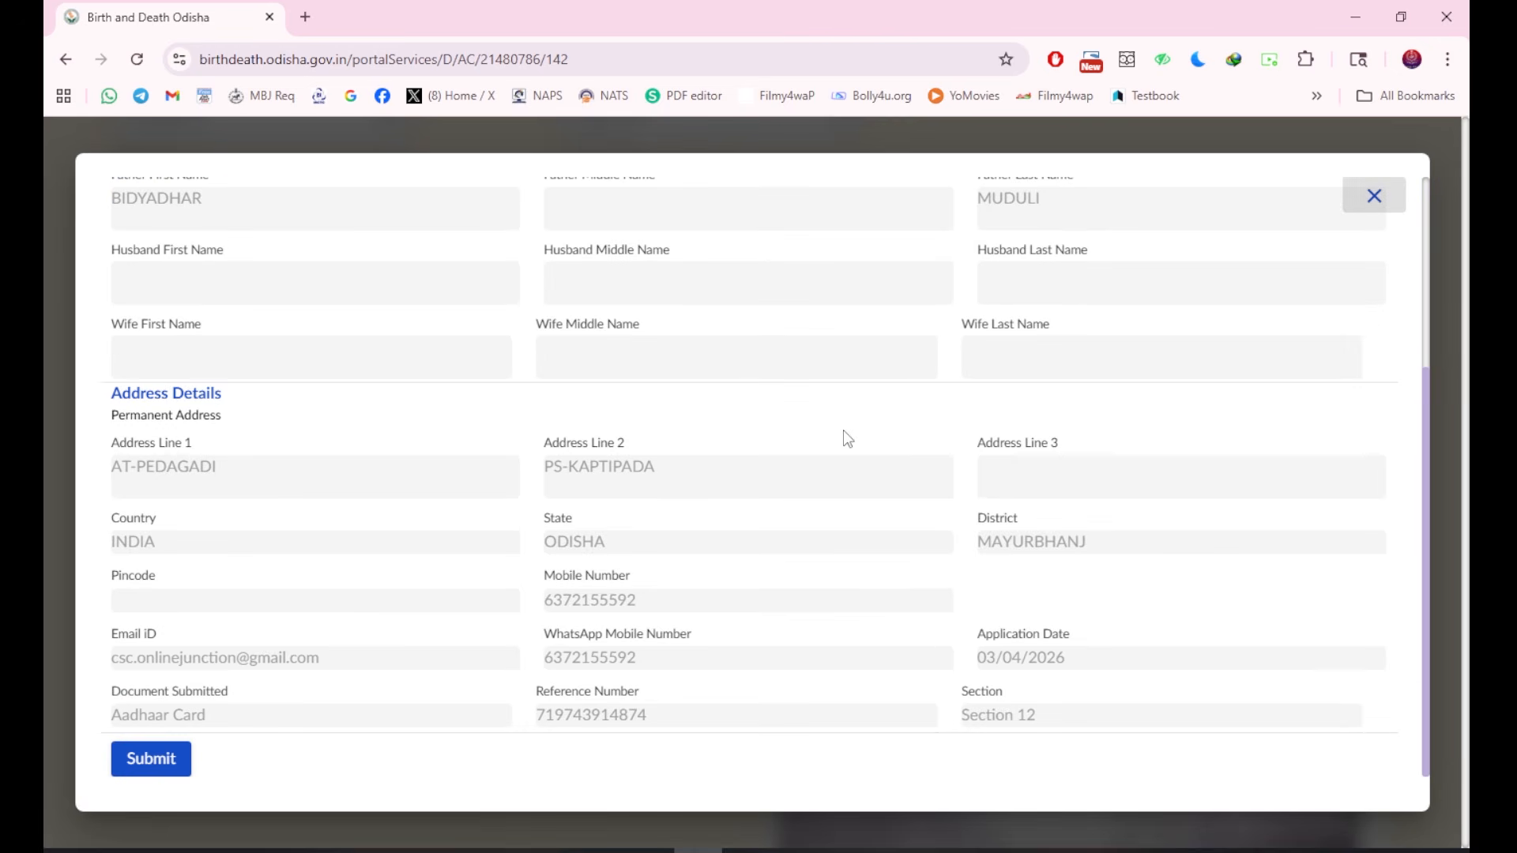
{"action": "scroll", "coordinate": [575, 542], "scroll_direction": "up", "scroll_amount": 5}
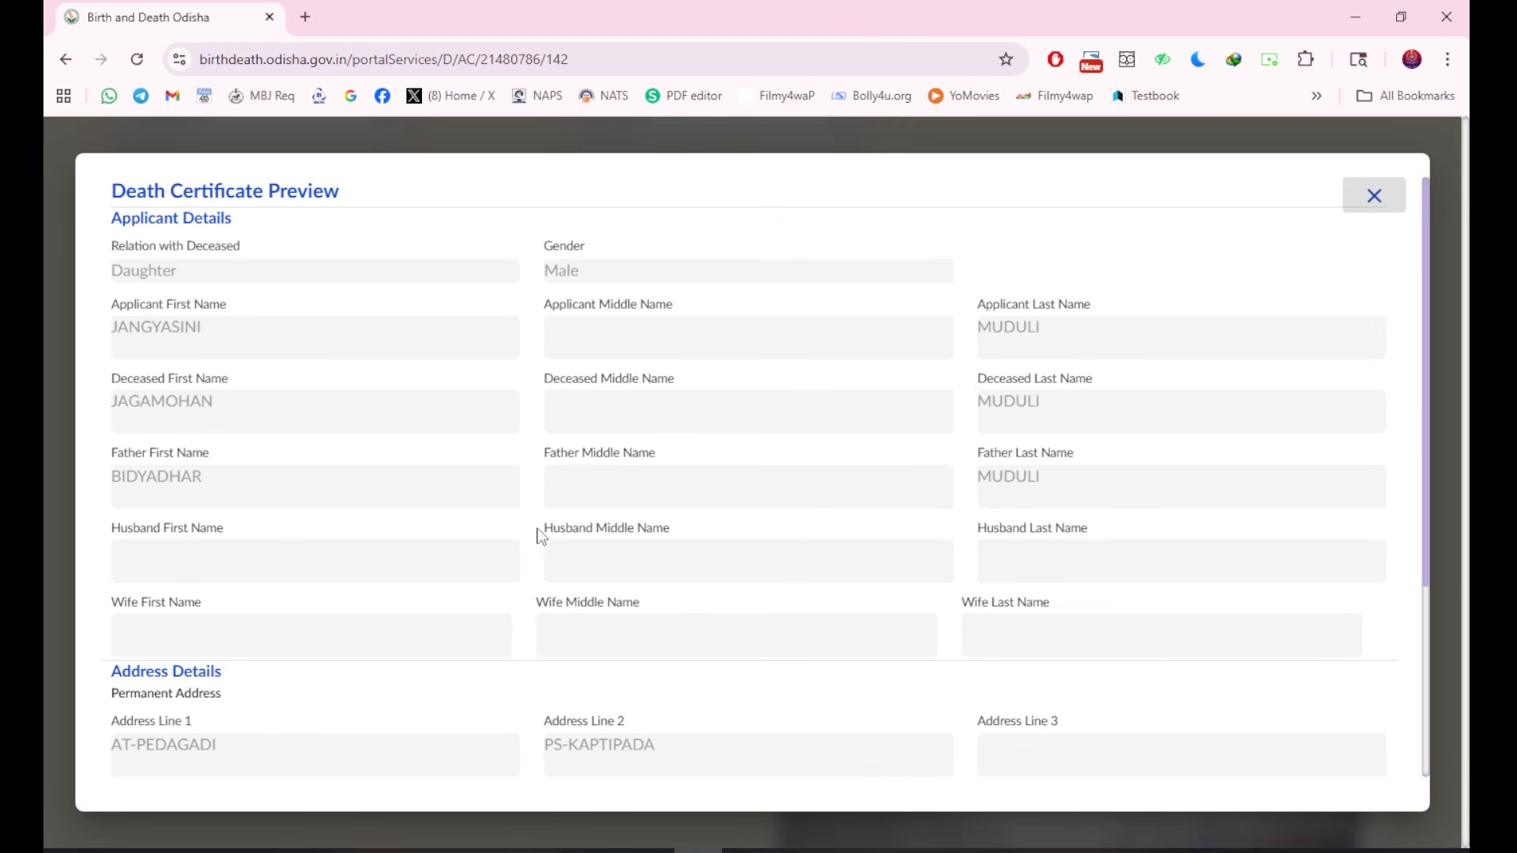
{"action": "scroll", "coordinate": [529, 533], "scroll_direction": "down", "scroll_amount": 4}
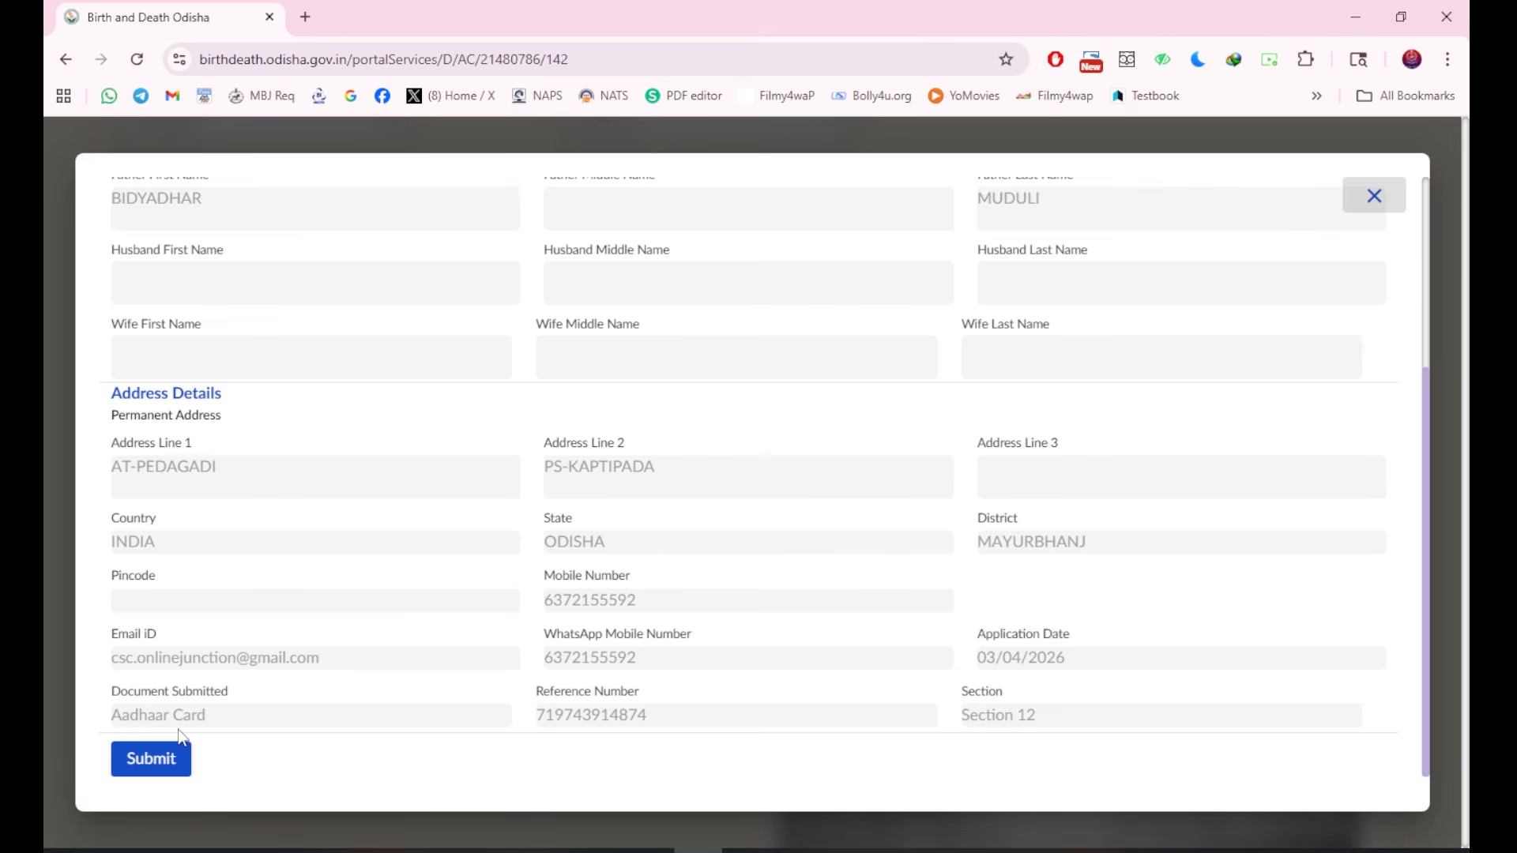
{"action": "left_click", "coordinate": [145, 777]}
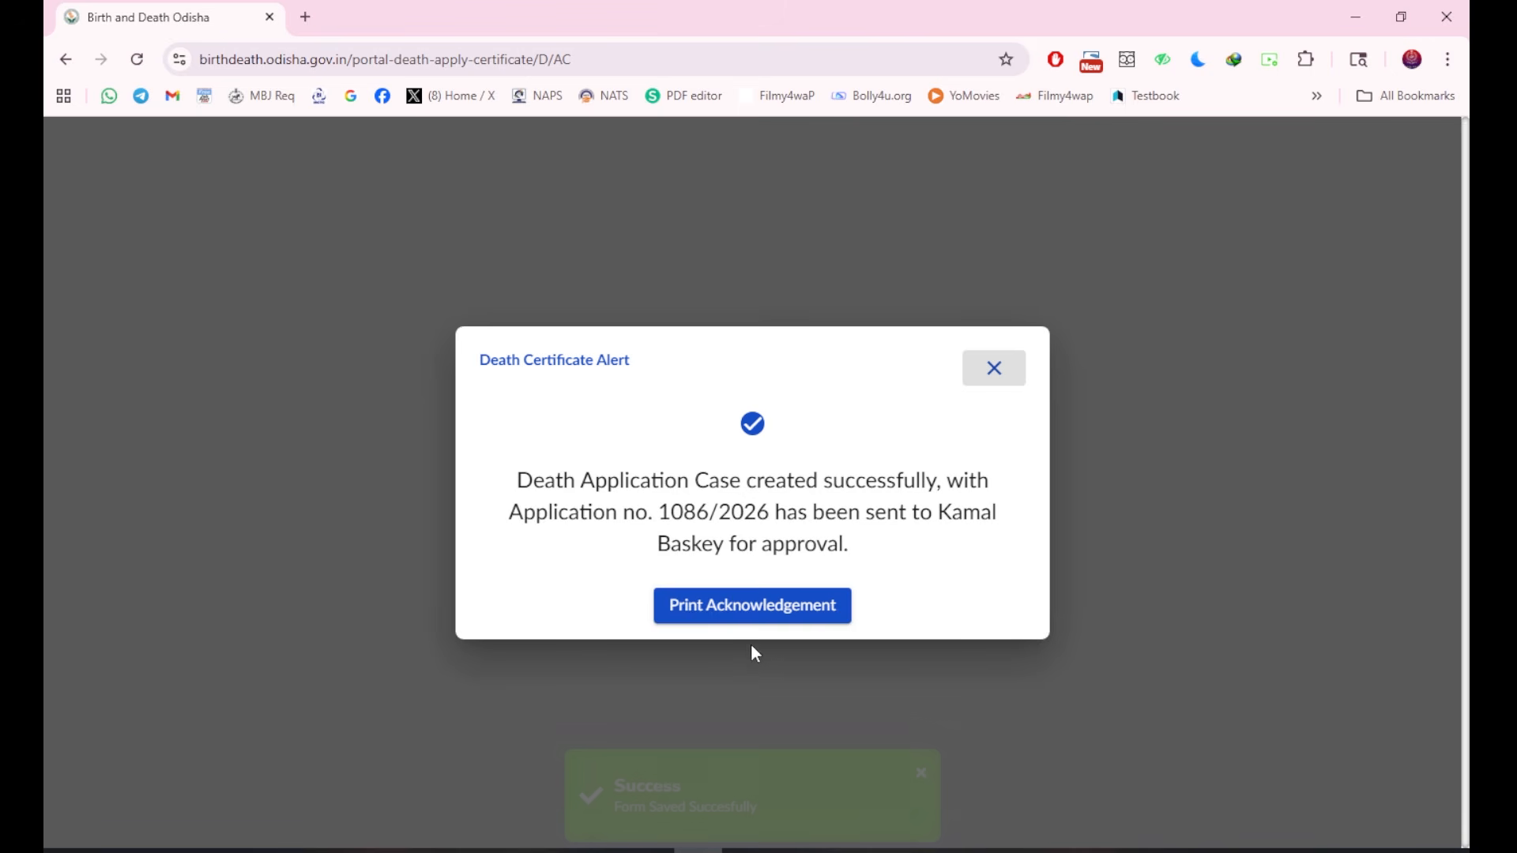
Step: Print the acknowledgement of the submitted death certificate application
{"action": "left_click_drag", "start_coordinate": [509, 523], "coordinate": [819, 514]}
{"action": "left_click", "coordinate": [820, 517]}
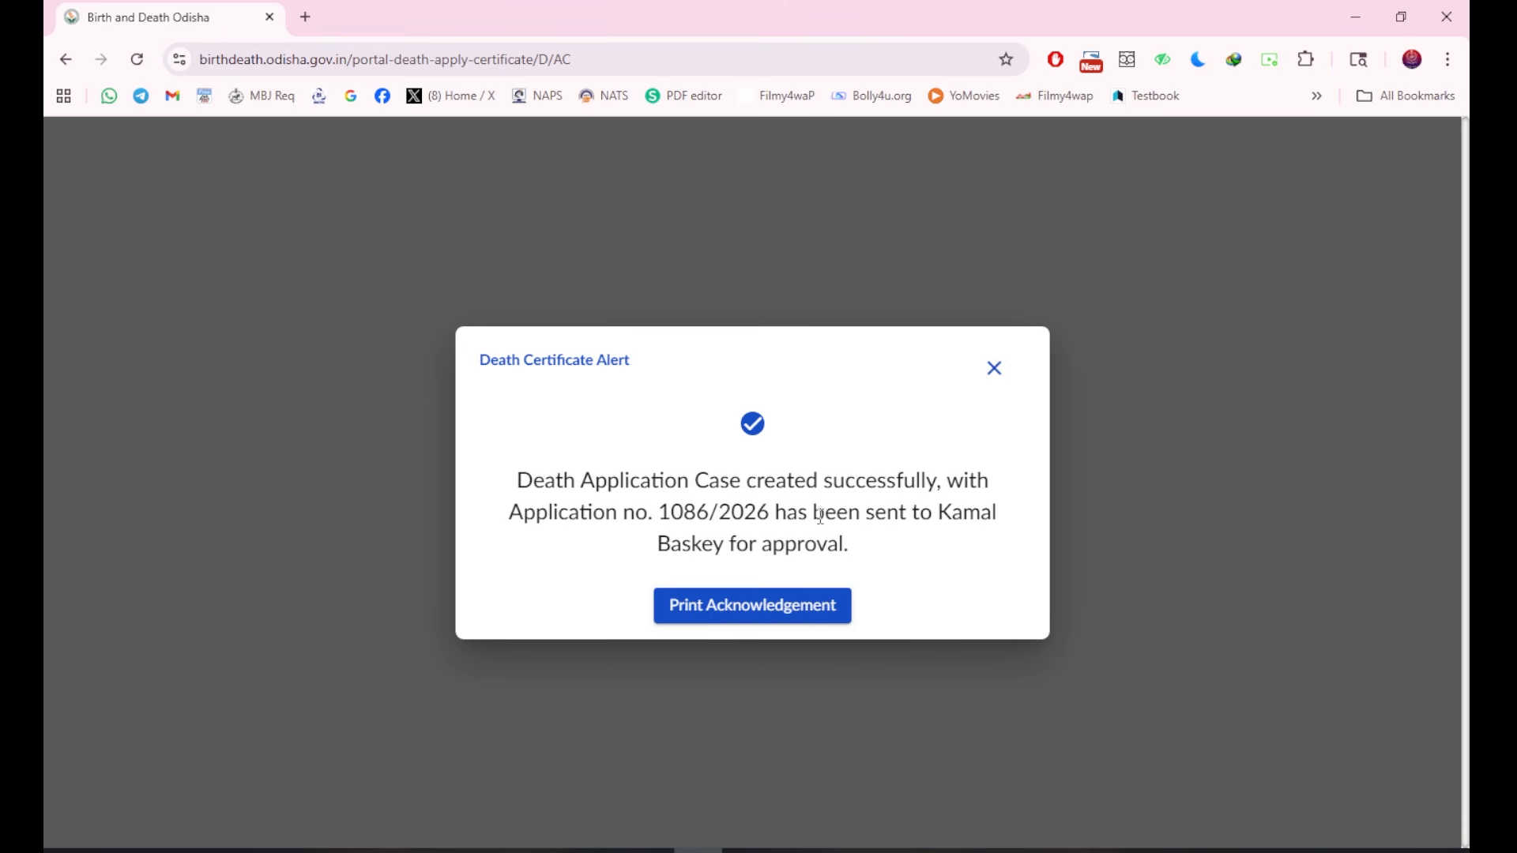
{"action": "left_click", "coordinate": [798, 613]}
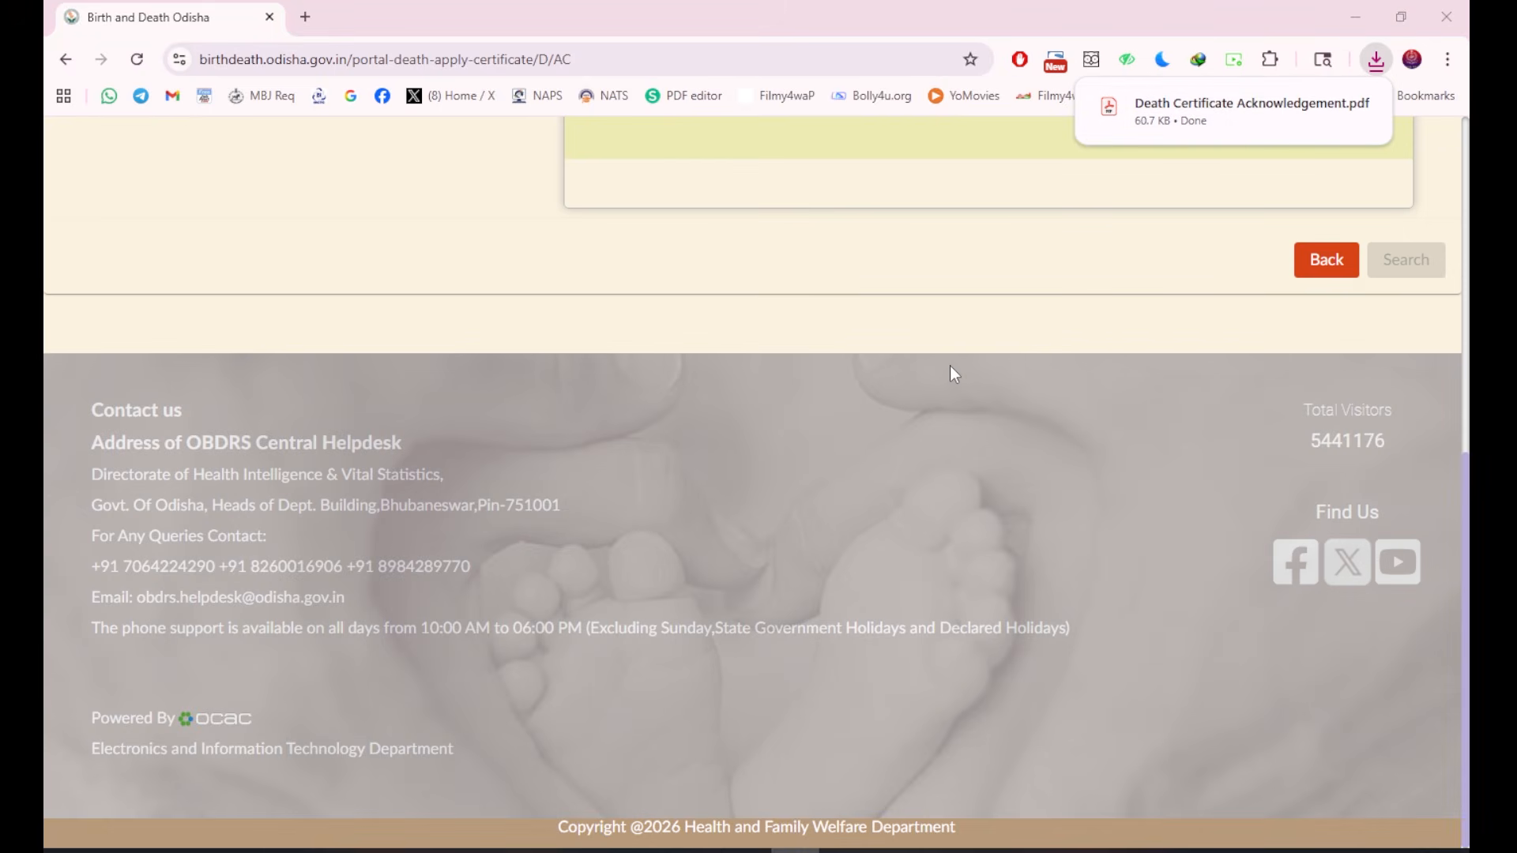
{"action": "scroll", "coordinate": [915, 448], "scroll_direction": "up", "scroll_amount": 6}
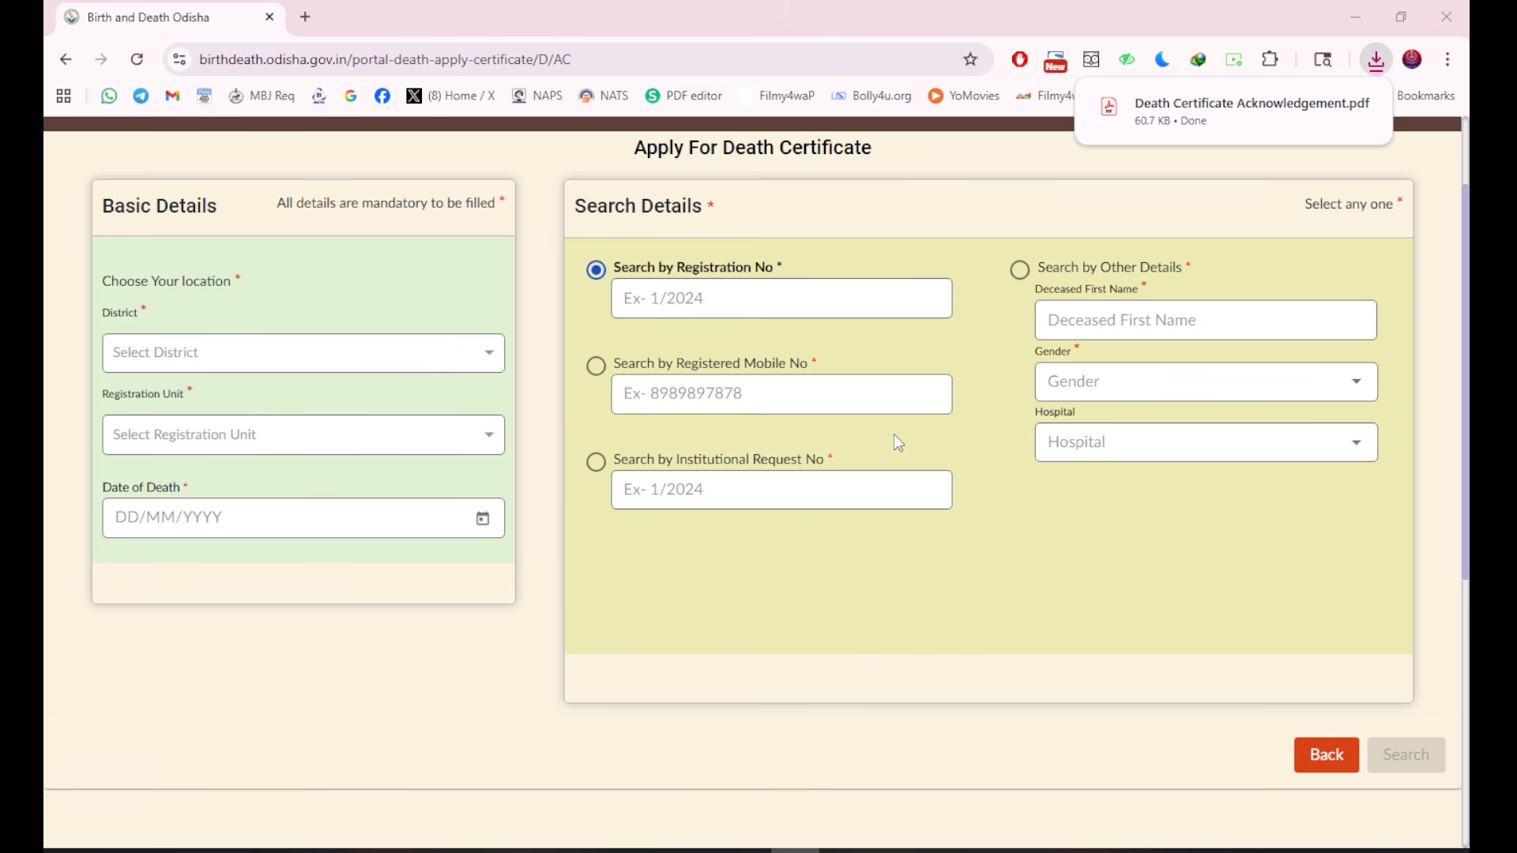
{"action": "scroll", "coordinate": [893, 433], "scroll_direction": "down", "scroll_amount": 6}
{"action": "scroll", "coordinate": [888, 434], "scroll_direction": "up", "scroll_amount": 4}
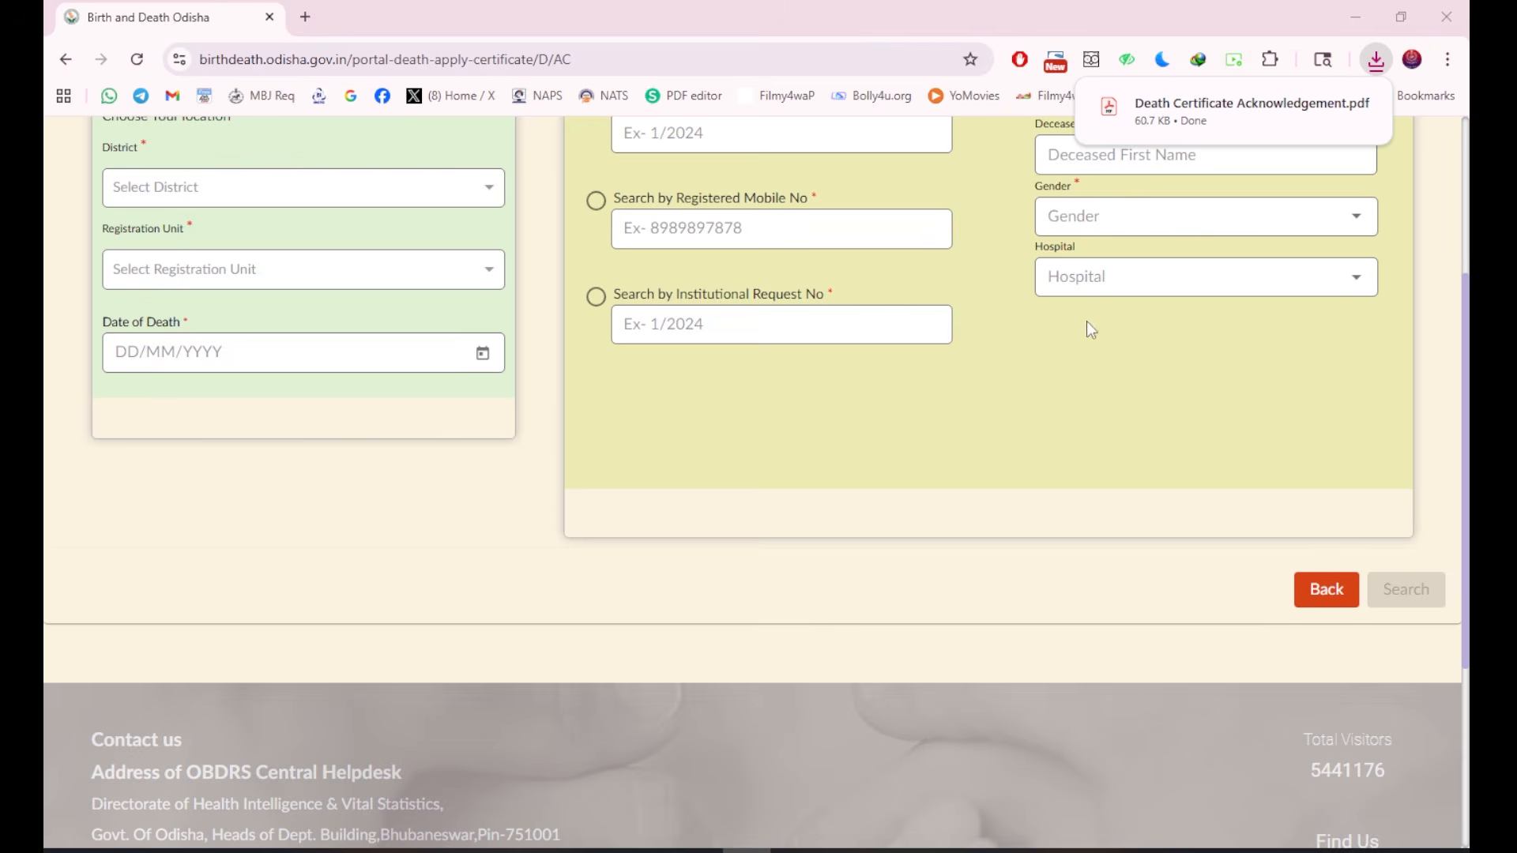
{"action": "scroll", "coordinate": [1087, 322], "scroll_direction": "up", "scroll_amount": 4}
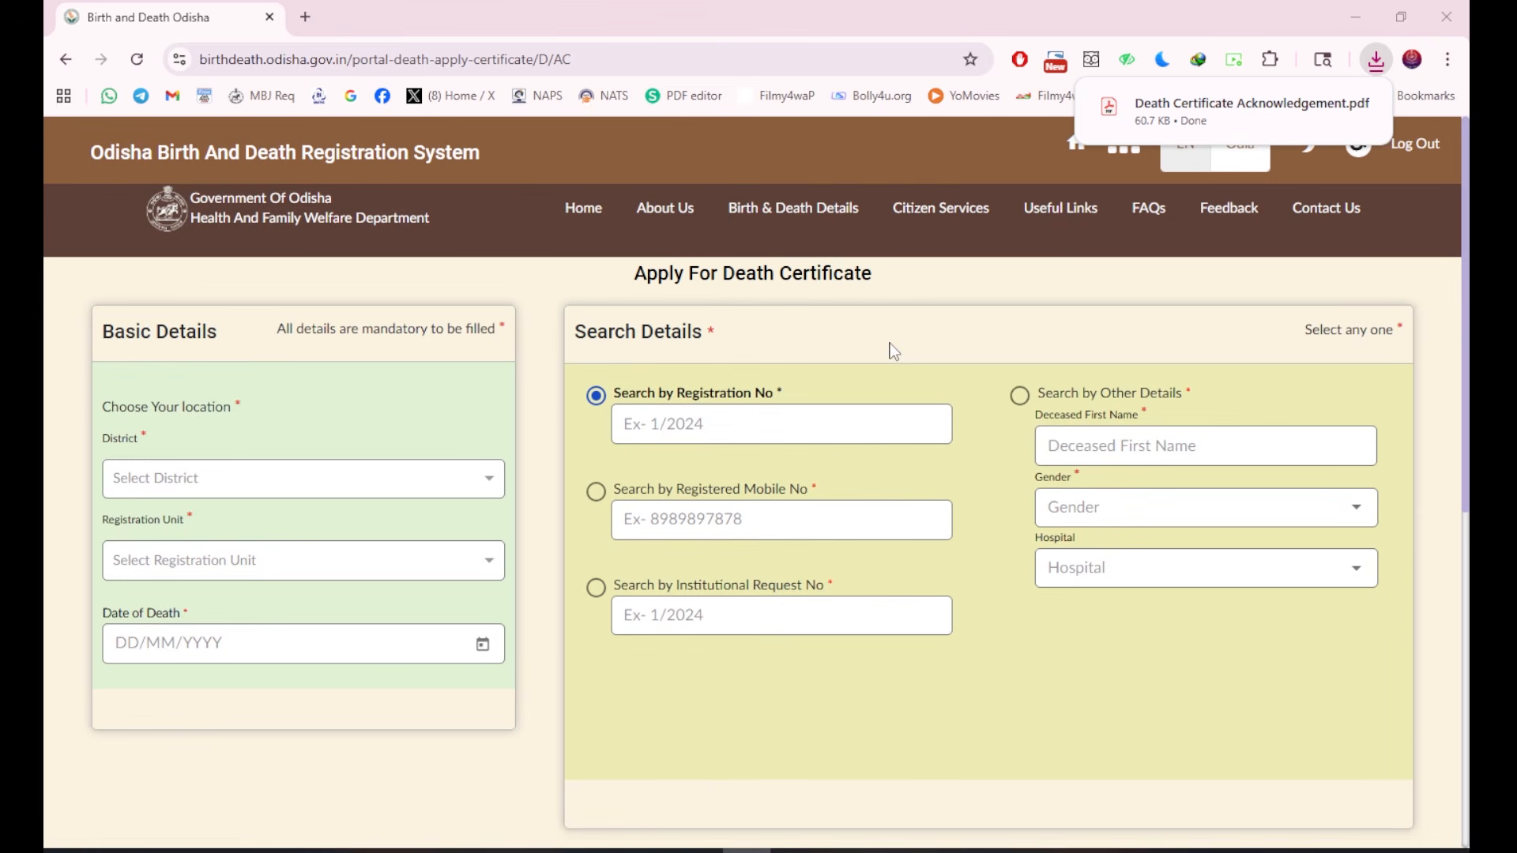